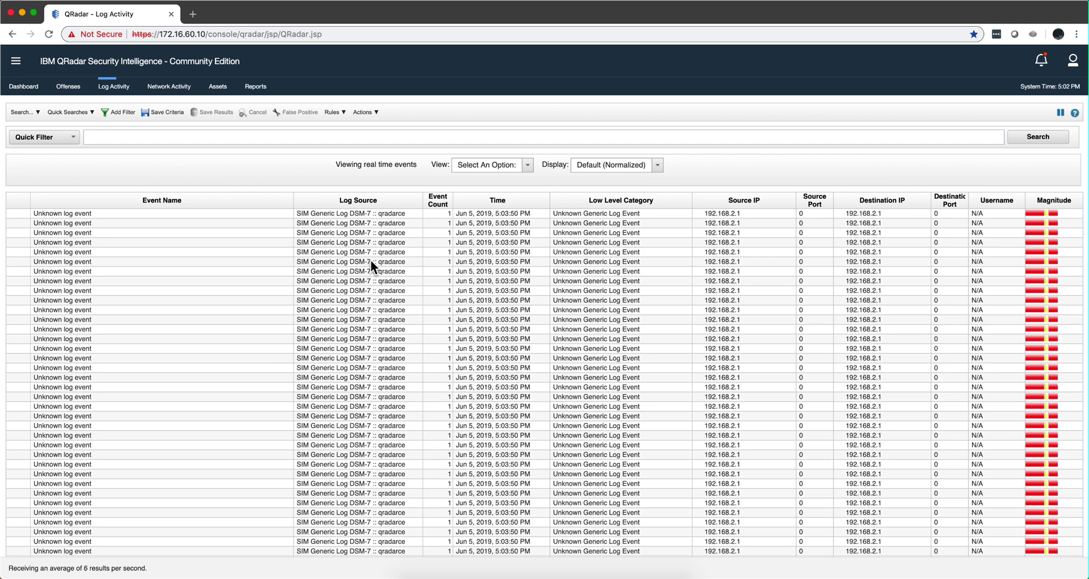
- Open the Admin console, check the list of existing log sources, and close that list
{"action": "left_click", "coordinate": [15, 61]}
{"action": "left_click", "coordinate": [23, 499]}
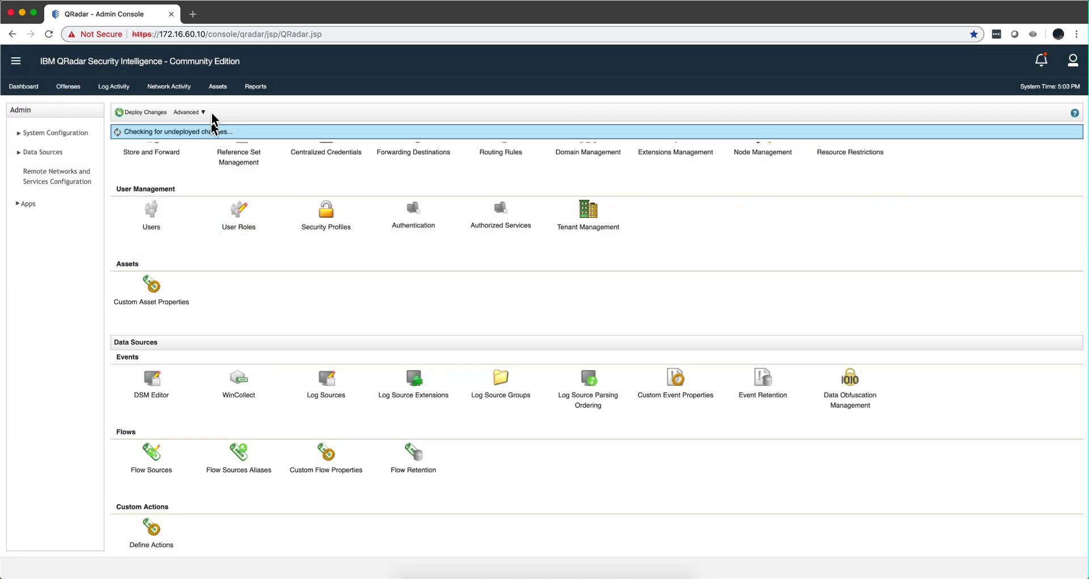
{"action": "left_click", "coordinate": [328, 380]}
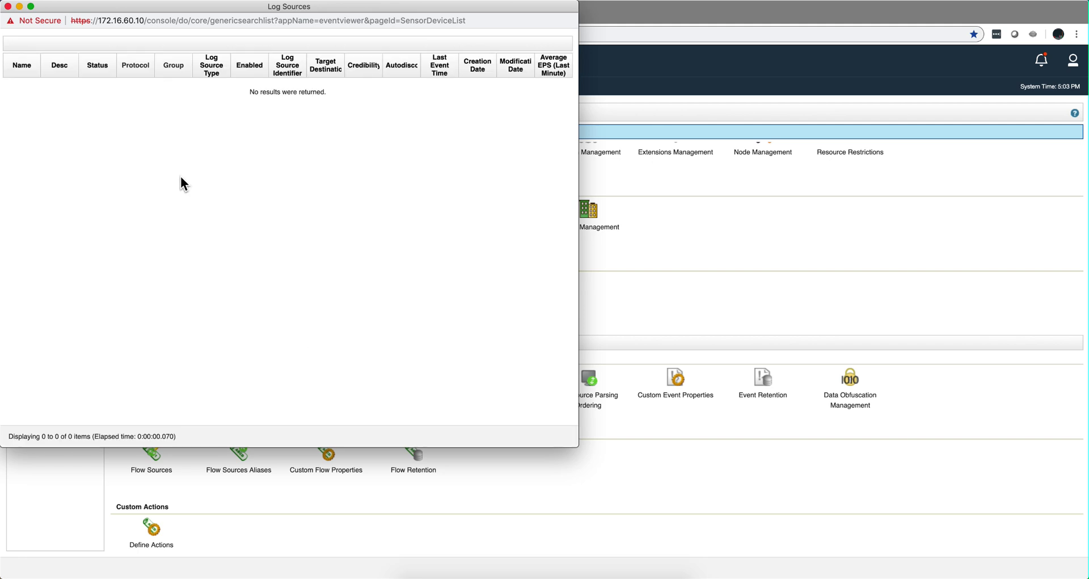
{"action": "left_click", "coordinate": [7, 6]}
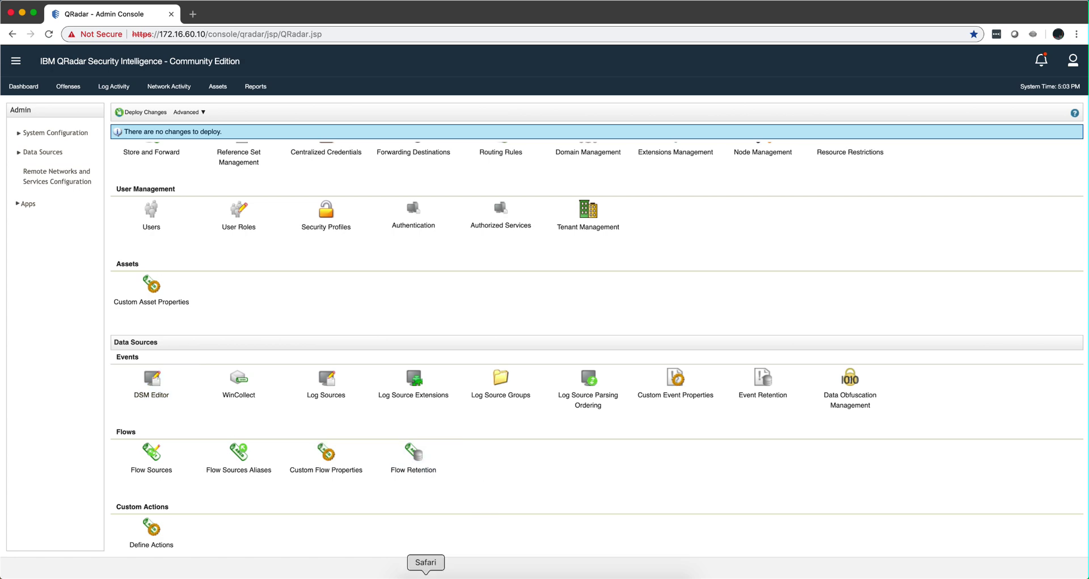
- Switch to Safari and review the article on sending pfSense logs to QRadar, covering the XML download and the firewall, DNS and DHCP mappings
{"action": "left_click", "coordinate": [426, 576]}
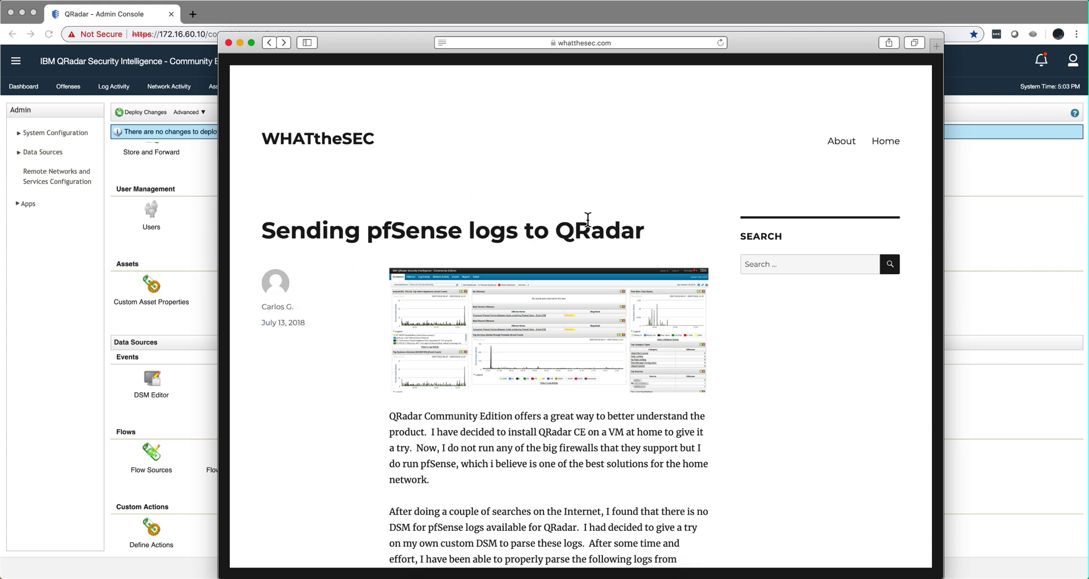
{"action": "scroll", "coordinate": [674, 189], "scroll_direction": "down", "scroll_amount": 5}
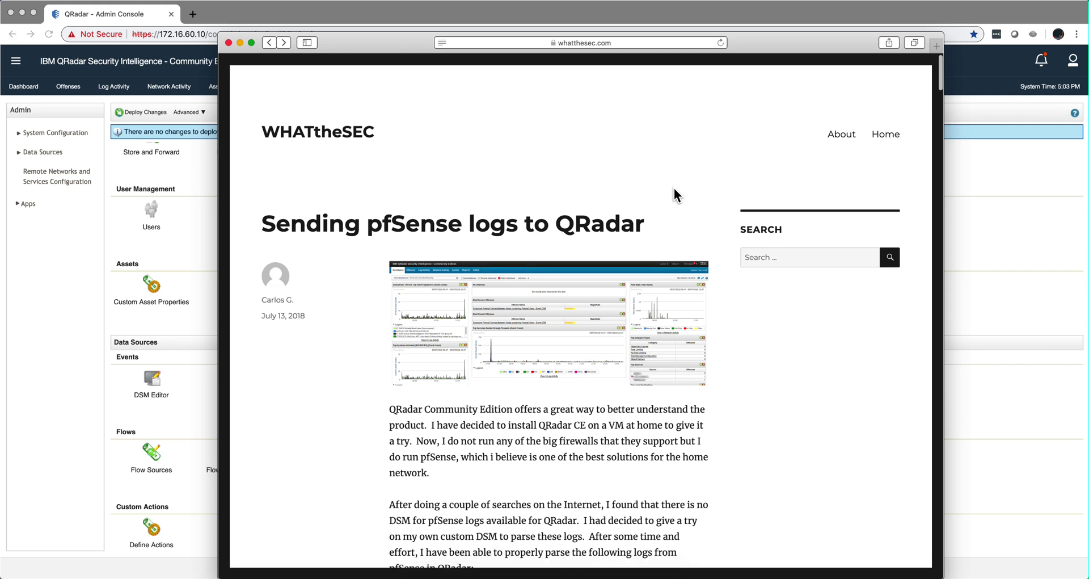
{"action": "scroll", "coordinate": [675, 196], "scroll_direction": "down", "scroll_amount": 3}
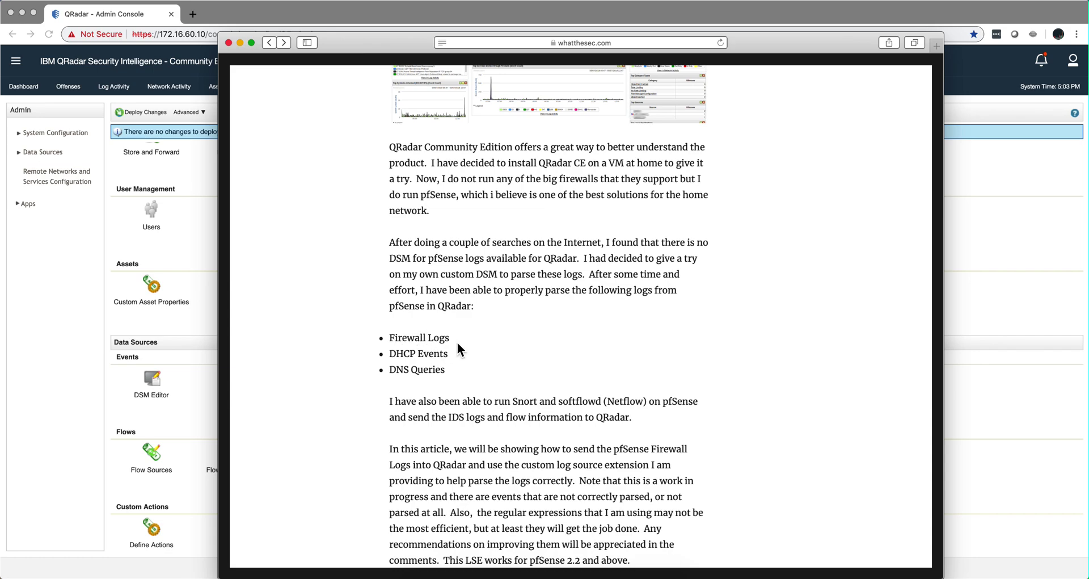
{"action": "scroll", "coordinate": [505, 354], "scroll_direction": "down", "scroll_amount": 5}
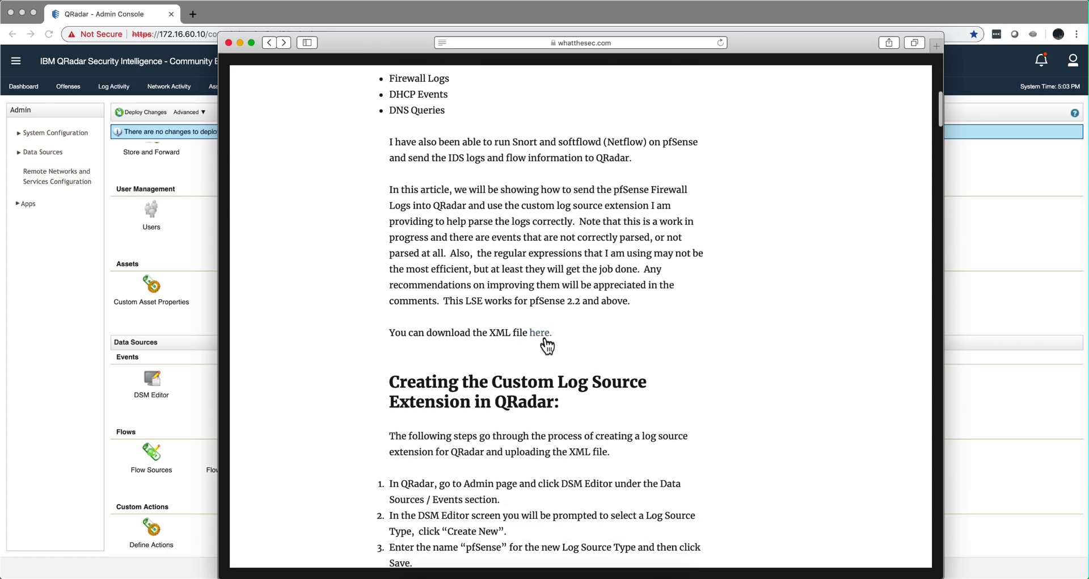
{"action": "left_click", "coordinate": [546, 340]}
{"action": "scroll", "coordinate": [553, 363], "scroll_direction": "down", "scroll_amount": 10}
{"action": "scroll", "coordinate": [557, 365], "scroll_direction": "down", "scroll_amount": 12}
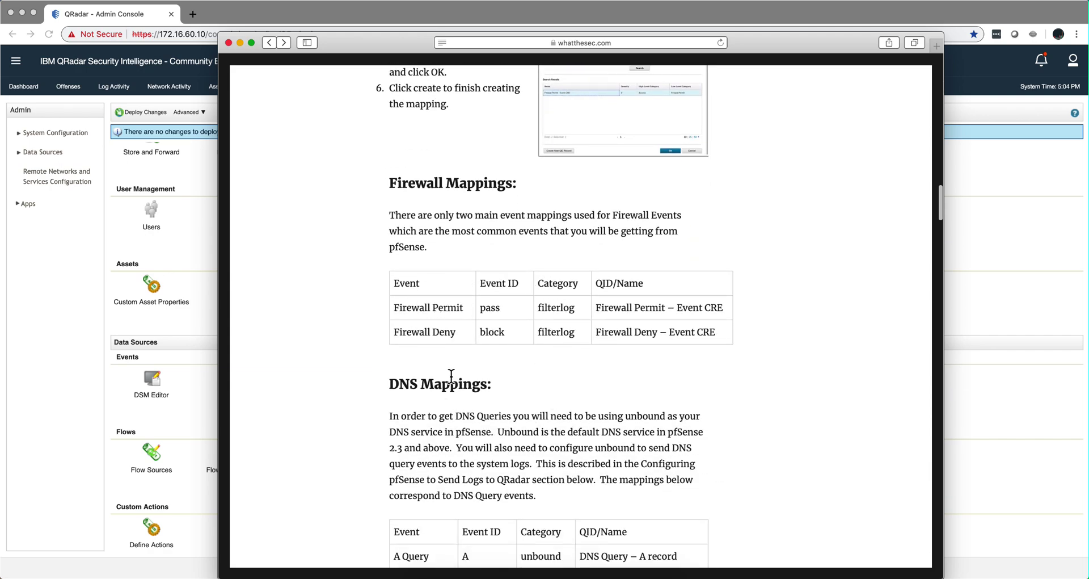
{"action": "scroll", "coordinate": [450, 378], "scroll_direction": "down", "scroll_amount": 8}
{"action": "scroll", "coordinate": [446, 386], "scroll_direction": "down", "scroll_amount": 5}
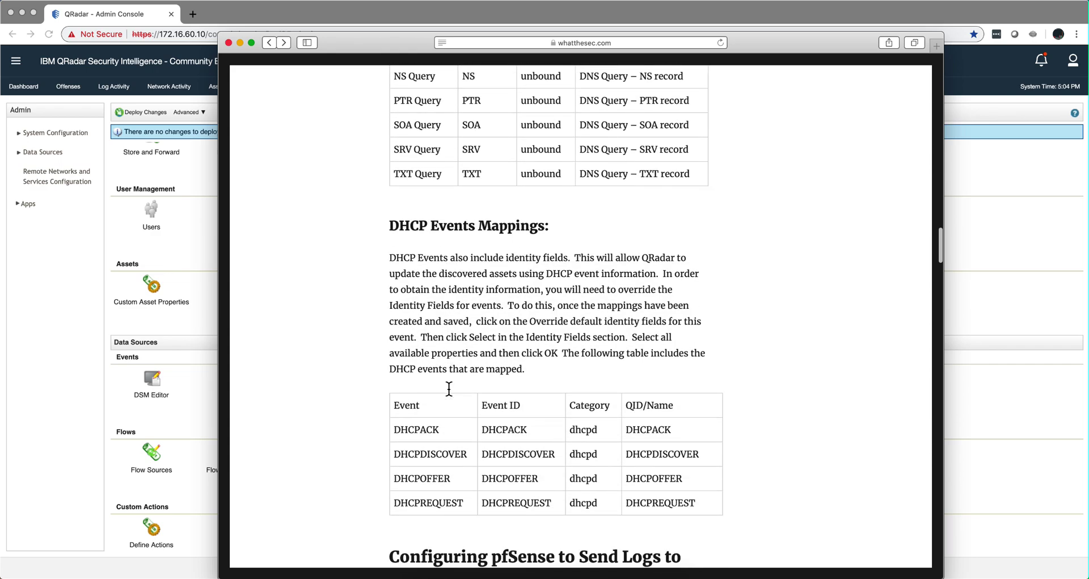
{"action": "scroll", "coordinate": [455, 310], "scroll_direction": "up", "scroll_amount": 9}
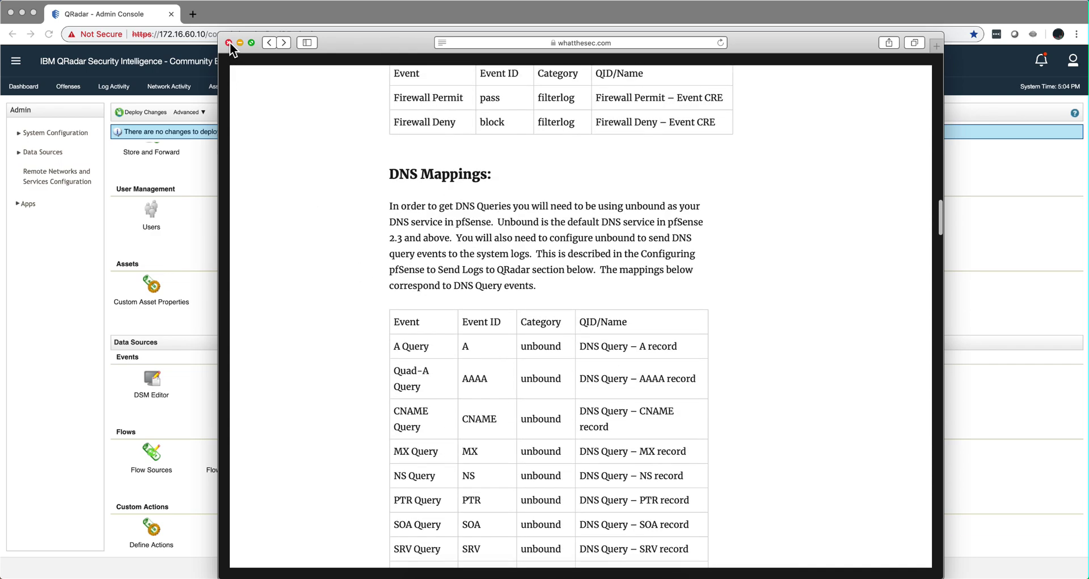
{"action": "left_click", "coordinate": [229, 42]}
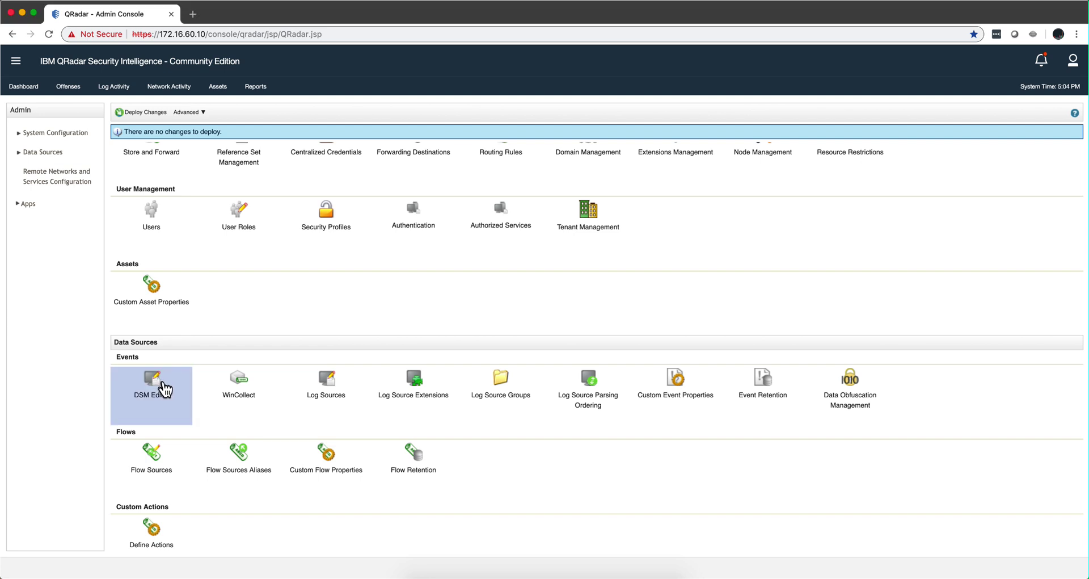
{"action": "scroll", "coordinate": [430, 391], "scroll_direction": "up", "scroll_amount": 1}
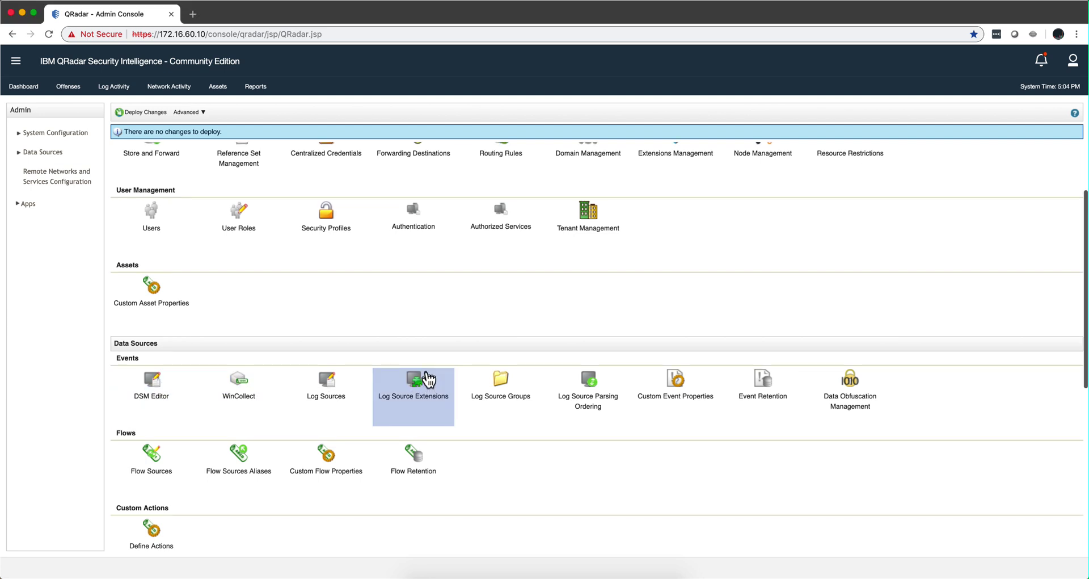
{"action": "scroll", "coordinate": [434, 324], "scroll_direction": "up", "scroll_amount": 3}
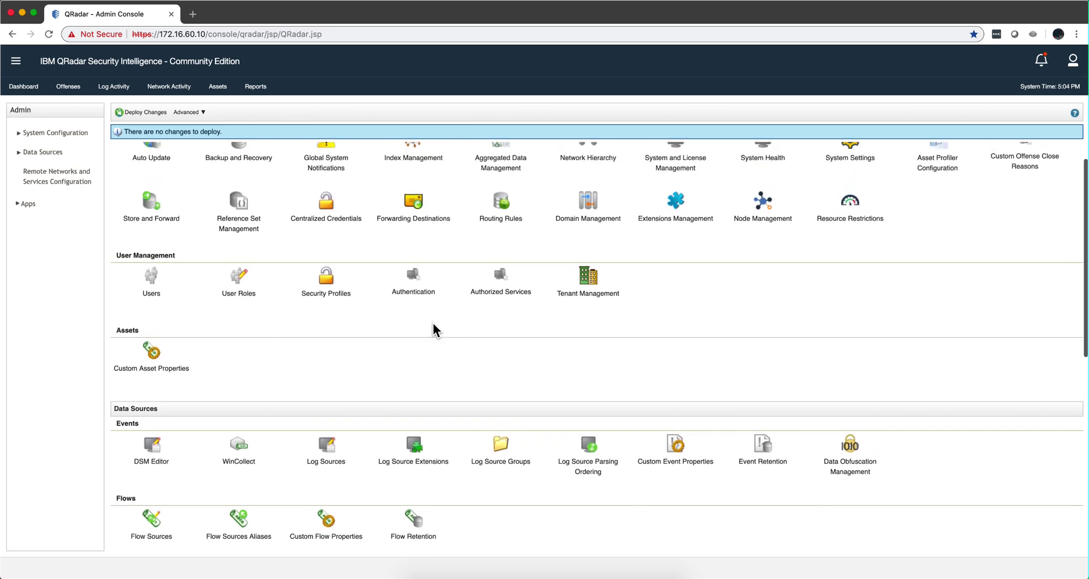
{"action": "scroll", "coordinate": [433, 323], "scroll_direction": "up", "scroll_amount": 1}
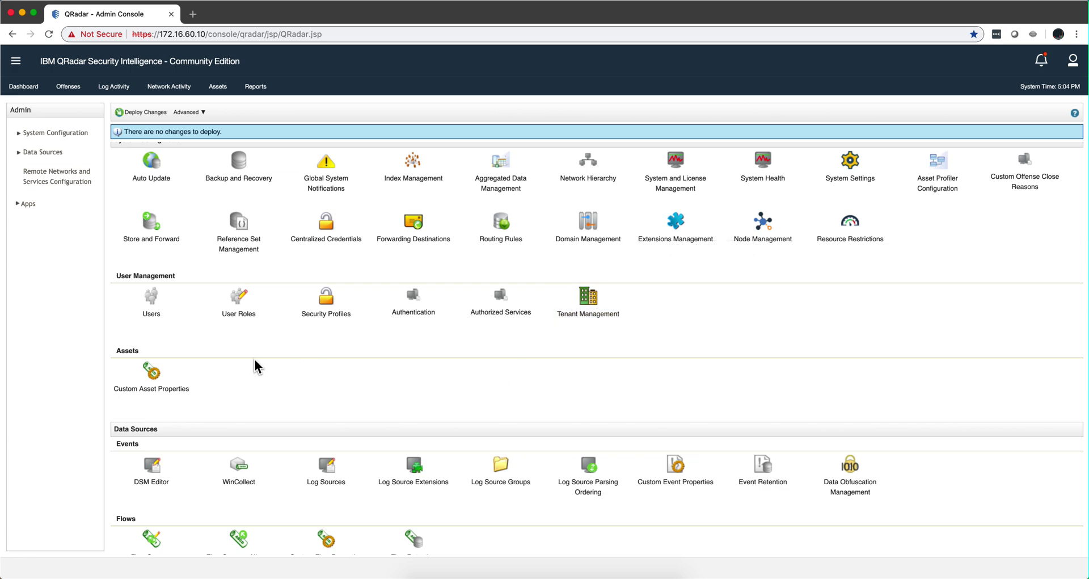
{"action": "scroll", "coordinate": [255, 365], "scroll_direction": "down", "scroll_amount": 1}
{"action": "scroll", "coordinate": [254, 365], "scroll_direction": "down", "scroll_amount": 1}
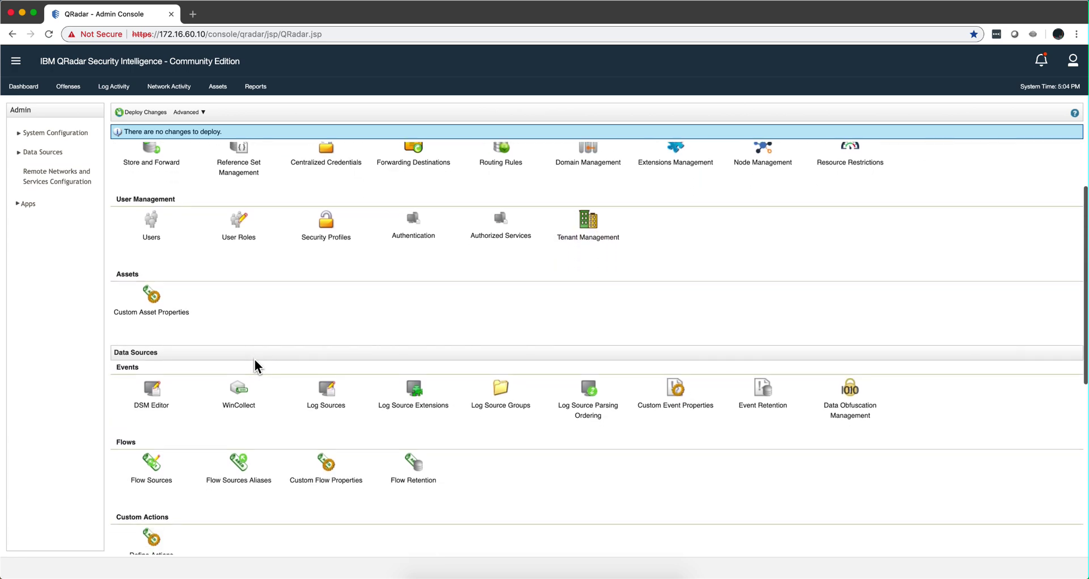
- Create a new log source type named pfSense in the DSM Editor and close the editor
{"action": "left_click", "coordinate": [156, 397]}
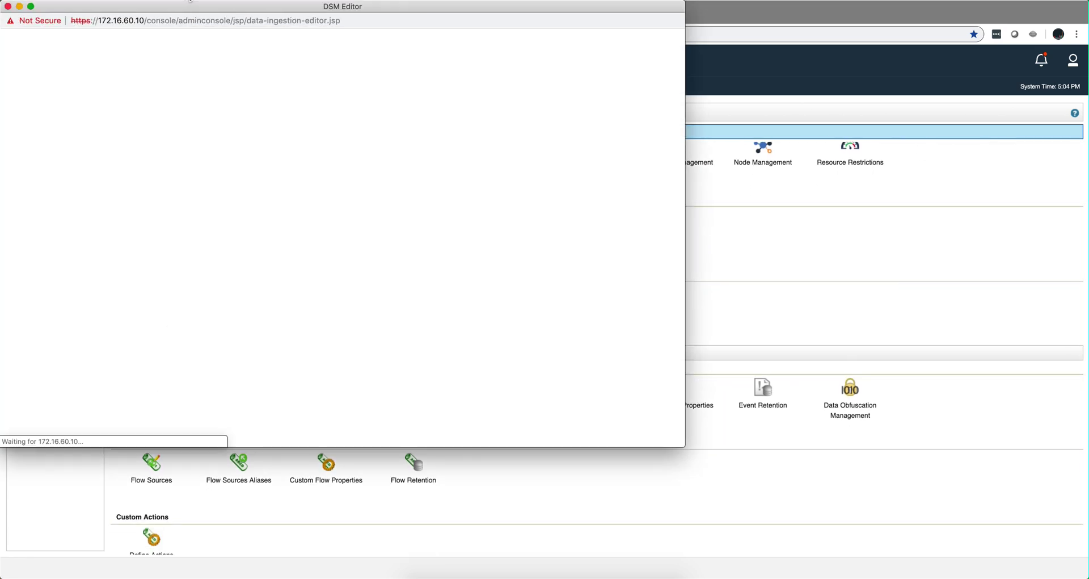
{"action": "left_click_drag", "start_coordinate": [202, 8], "coordinate": [508, 81]}
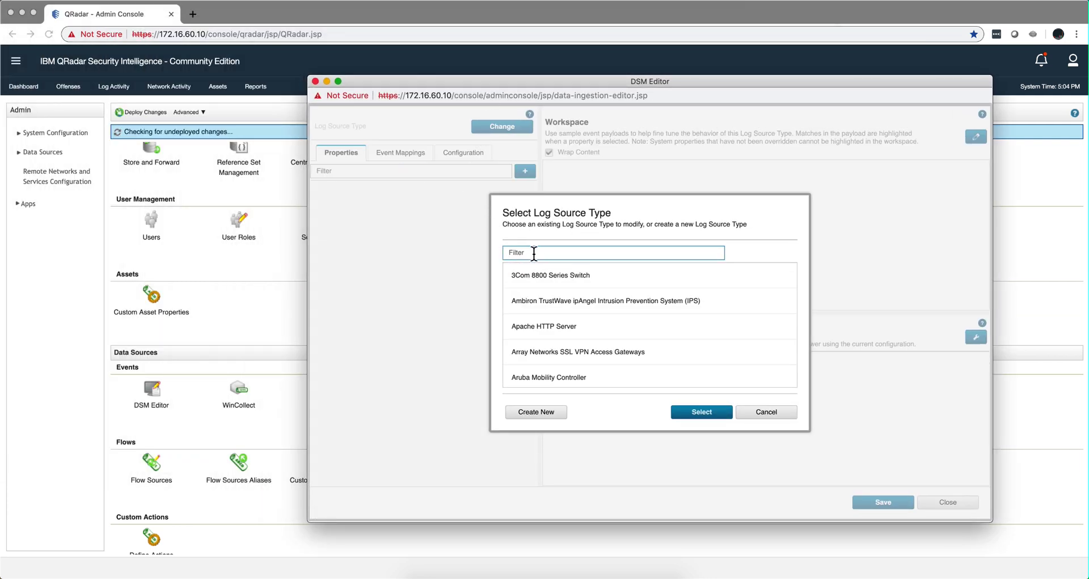
{"action": "type", "text": "pfSense"}
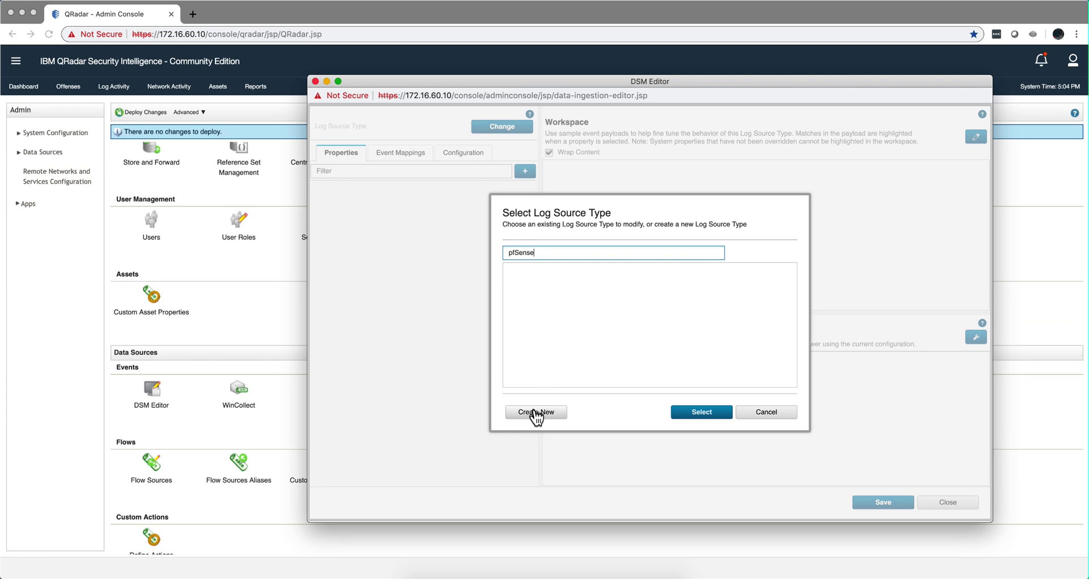
{"action": "left_click", "coordinate": [535, 413]}
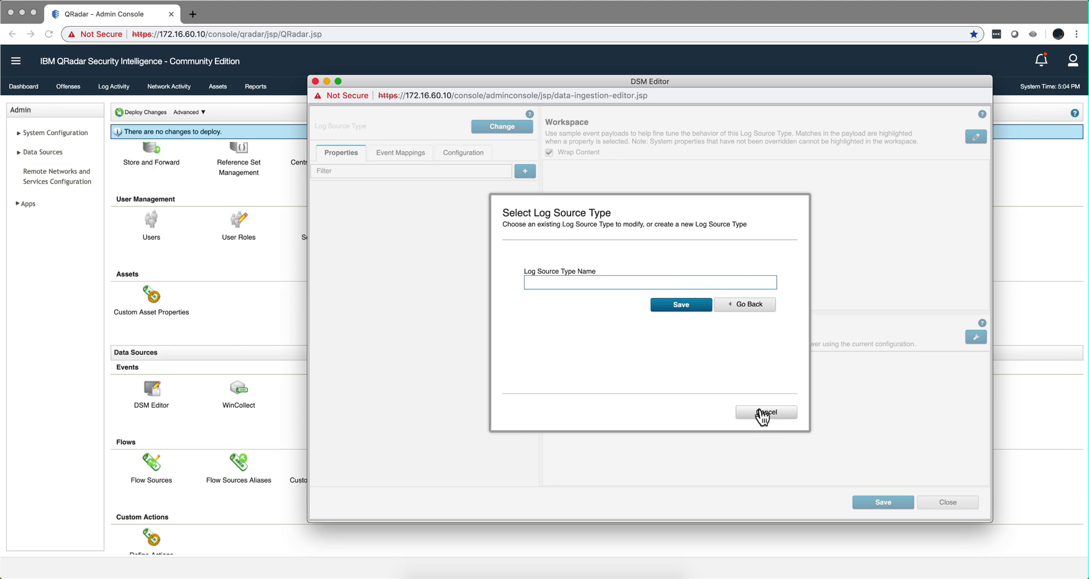
{"action": "left_click", "coordinate": [762, 416]}
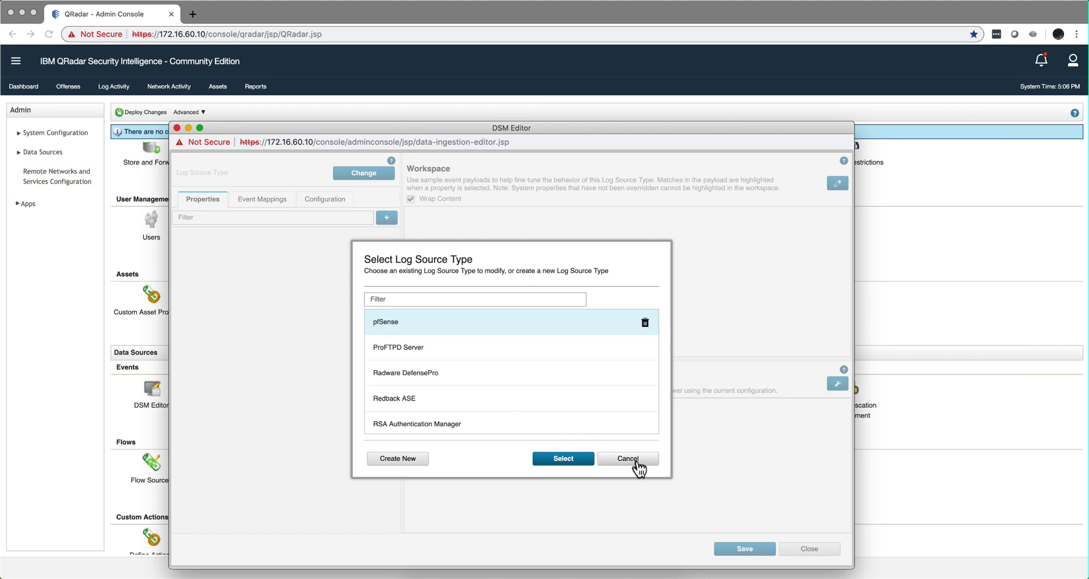
{"action": "left_click", "coordinate": [628, 458]}
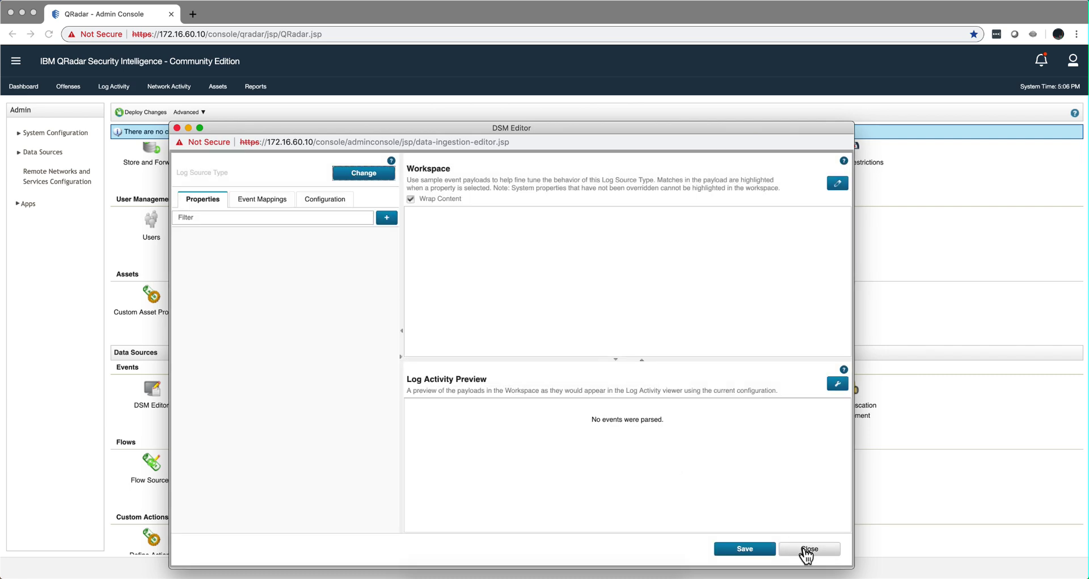
{"action": "left_click", "coordinate": [806, 550]}
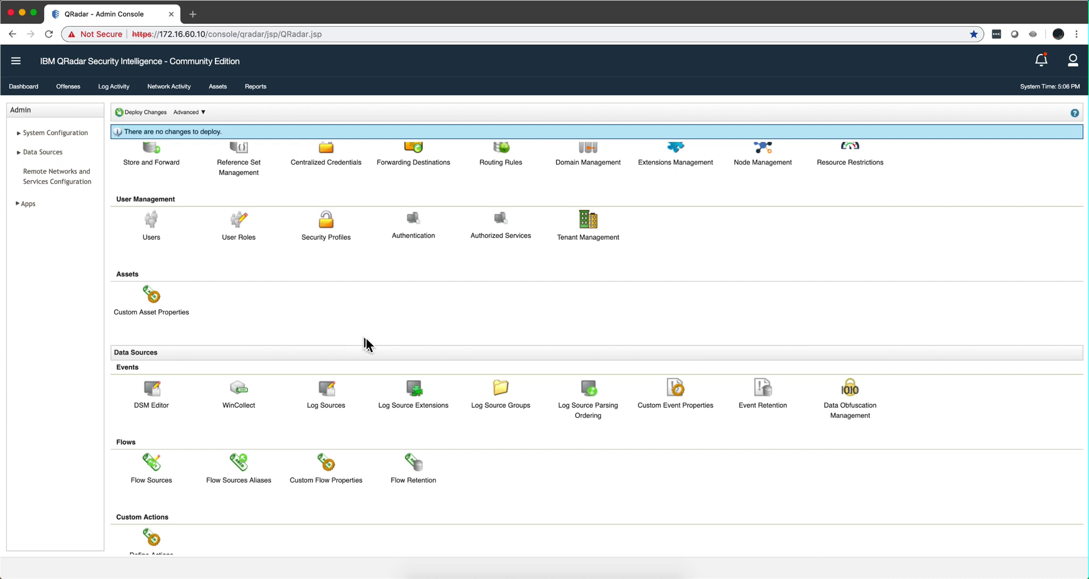
- Start a new log source extension and set it as the default for the pfSense log source type
{"action": "left_click", "coordinate": [316, 414]}
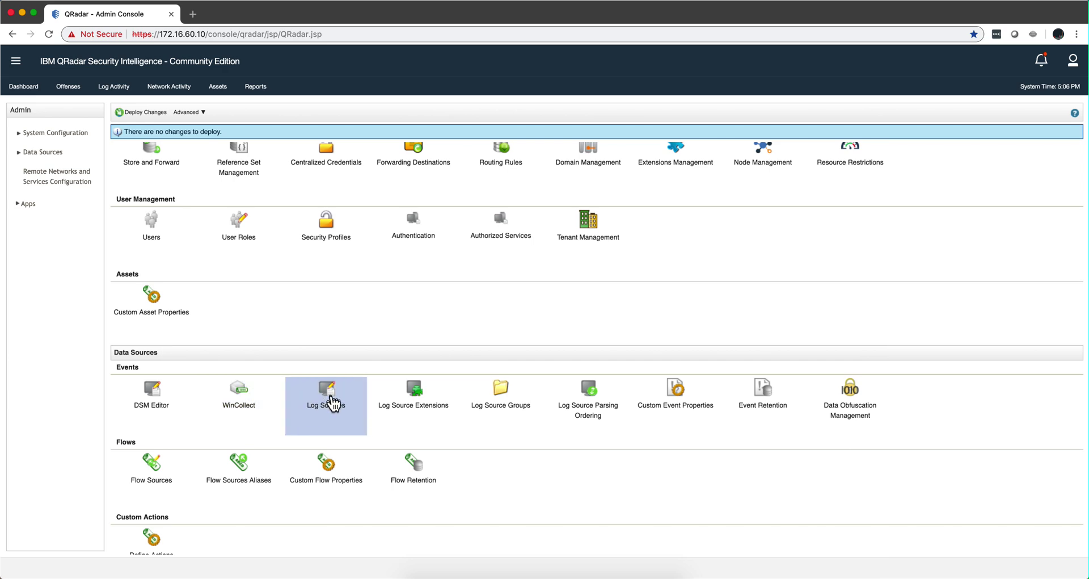
{"action": "left_click", "coordinate": [417, 399]}
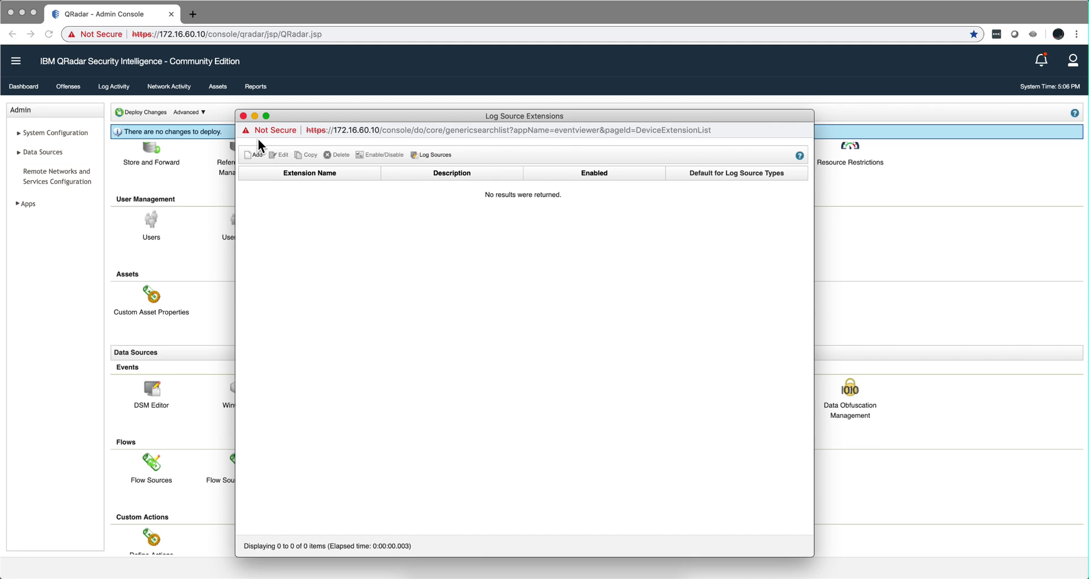
{"action": "left_click", "coordinate": [248, 153]}
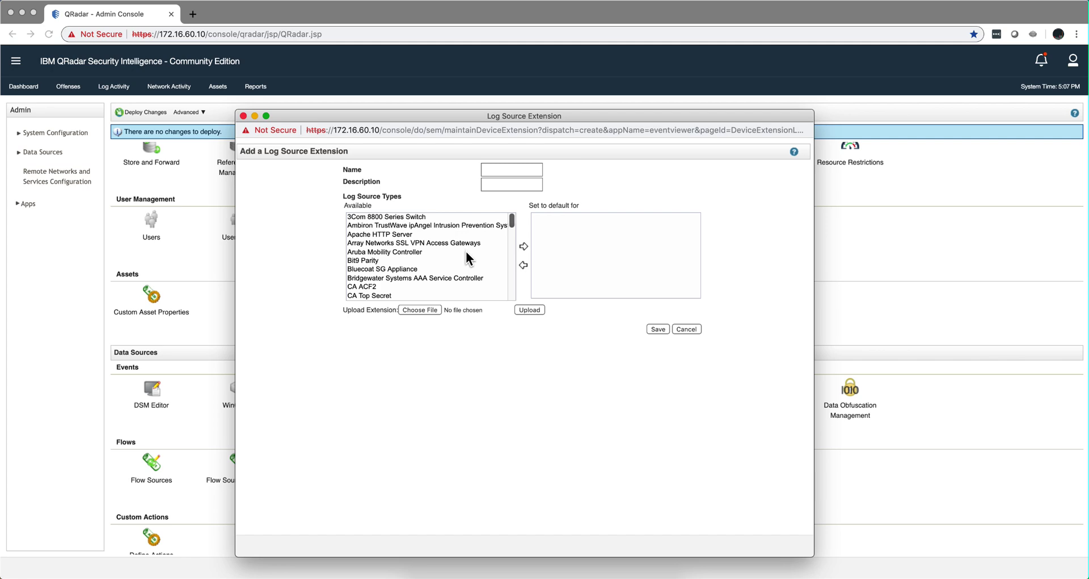
{"action": "scroll", "coordinate": [467, 253], "scroll_direction": "down", "scroll_amount": 10}
{"action": "scroll", "coordinate": [465, 258], "scroll_direction": "down", "scroll_amount": 20}
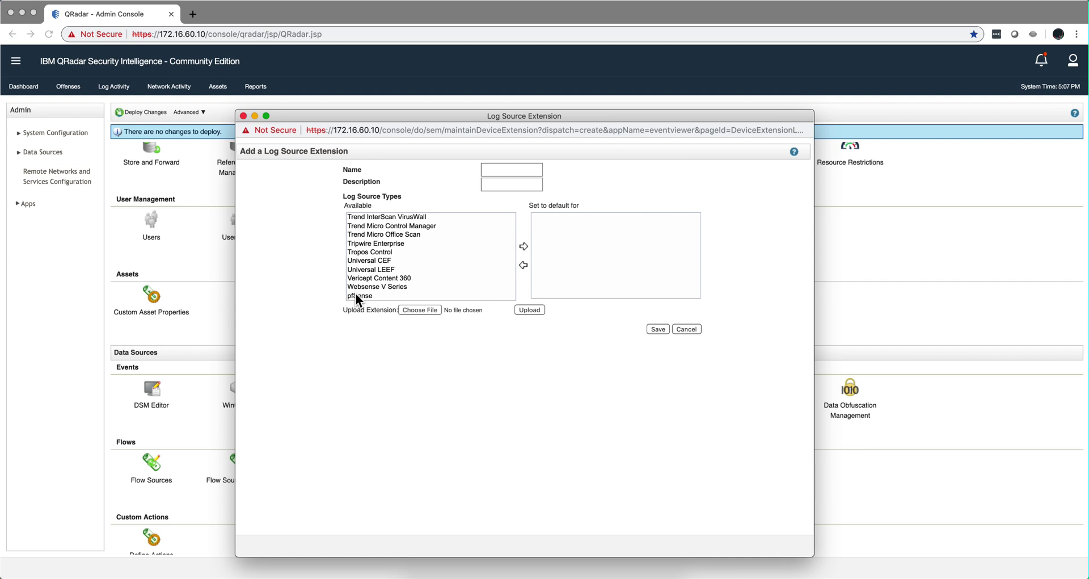
{"action": "left_click", "coordinate": [355, 293]}
{"action": "left_click", "coordinate": [524, 247]}
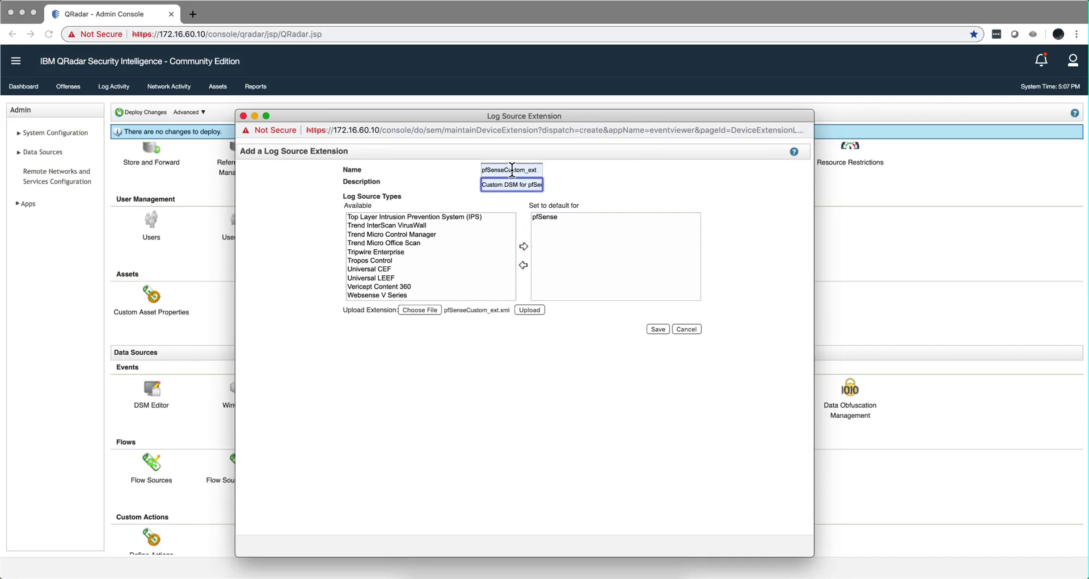
- Name the extension pfSenseCustom_ext with a custom pfSense DSM description, upload pfSenseCustom_ext.xml, save it and close the extensions list
{"action": "left_click", "coordinate": [533, 309]}
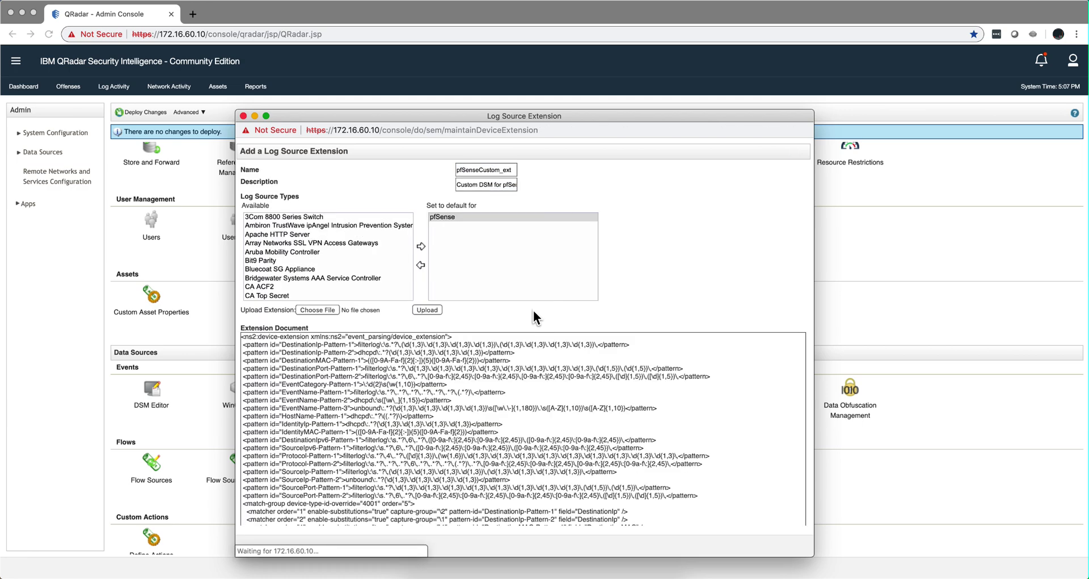
{"action": "scroll", "coordinate": [558, 374], "scroll_direction": "down", "scroll_amount": 15}
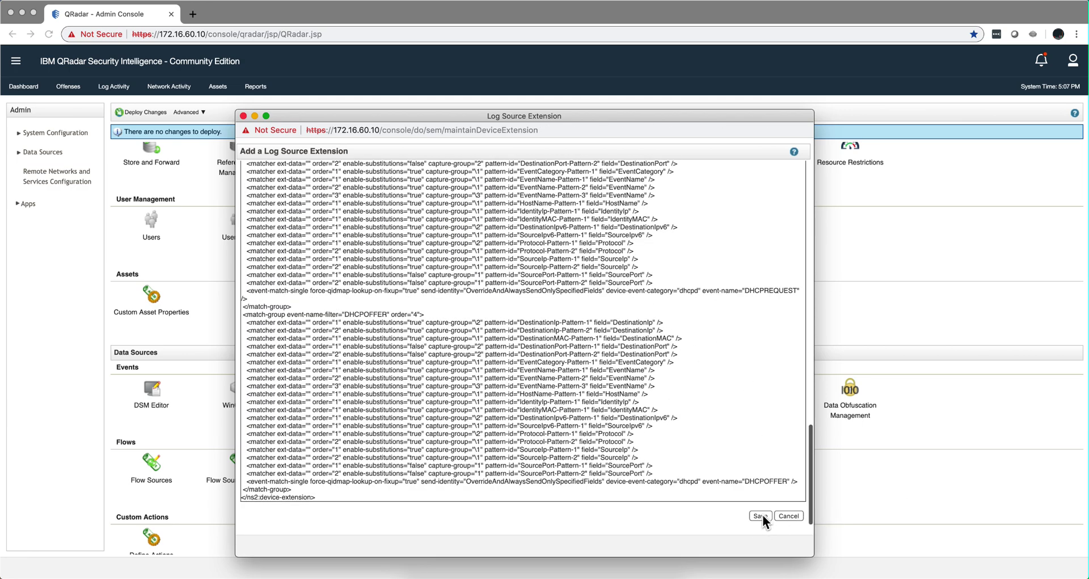
{"action": "left_click", "coordinate": [761, 515]}
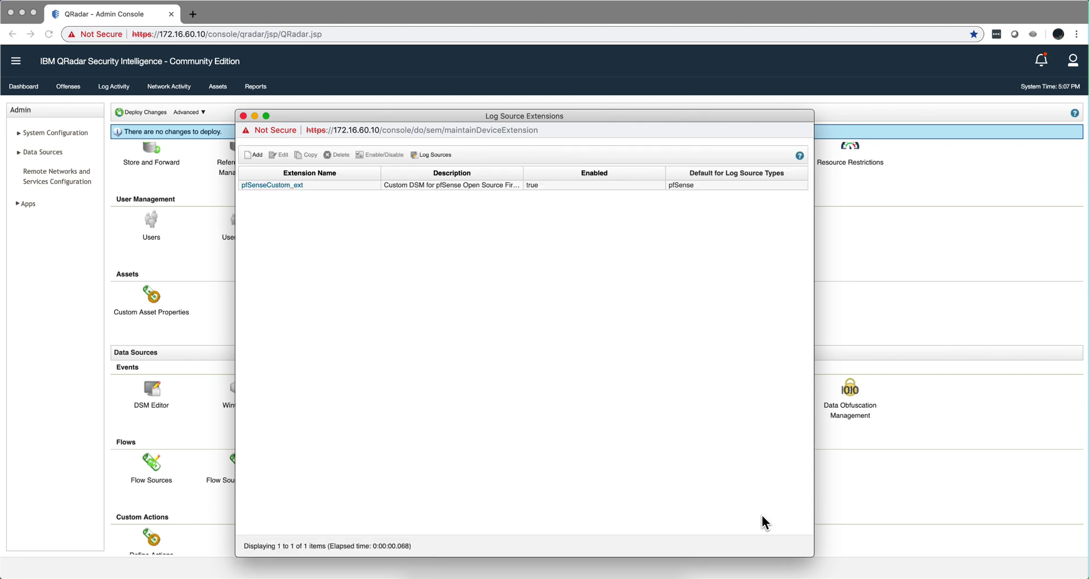
{"action": "left_click", "coordinate": [244, 116]}
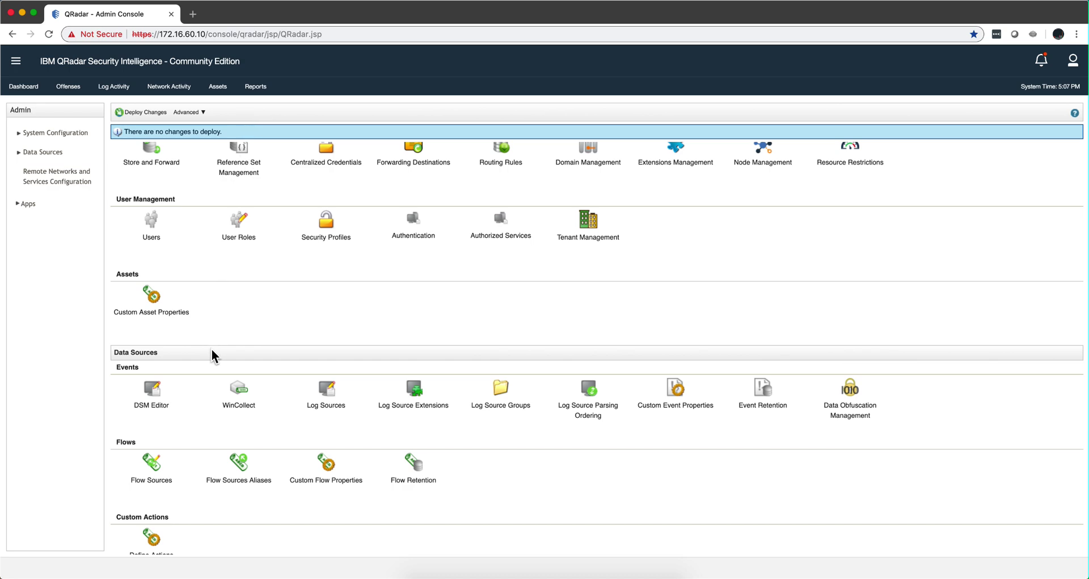
- Open the existing pfSense log source type for editing in the DSM Editor
{"action": "left_click", "coordinate": [157, 394]}
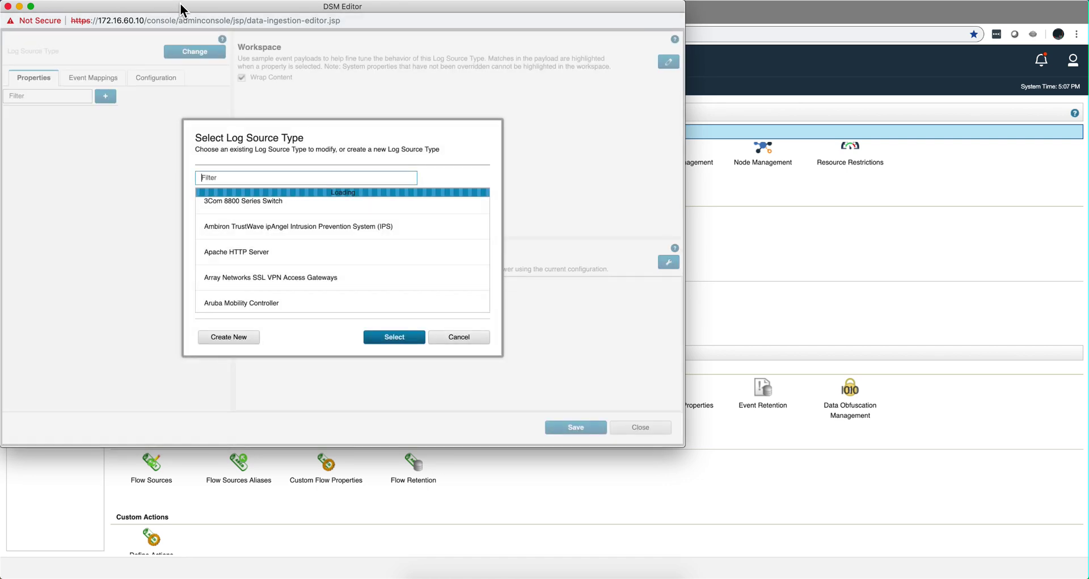
{"action": "left_click_drag", "start_coordinate": [182, 7], "coordinate": [332, 50]}
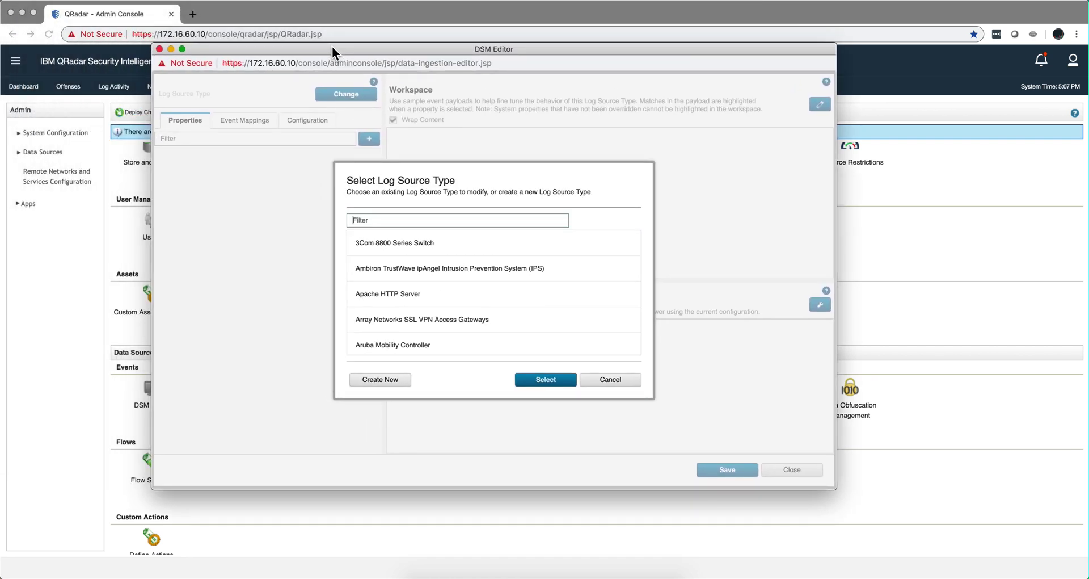
{"action": "type", "text": "pfs"}
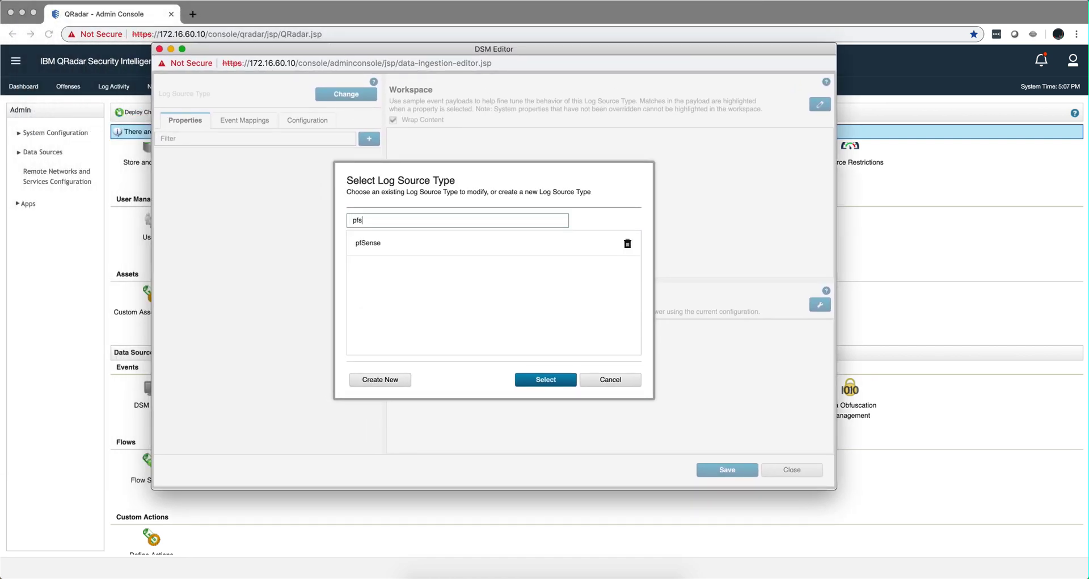
{"action": "left_click", "coordinate": [390, 243]}
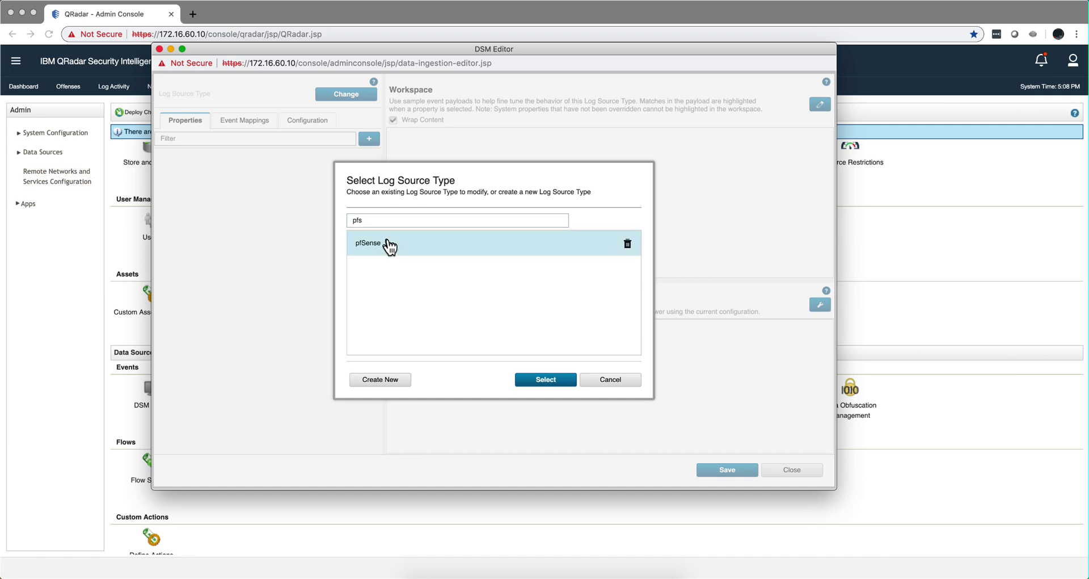
{"action": "left_click", "coordinate": [536, 385]}
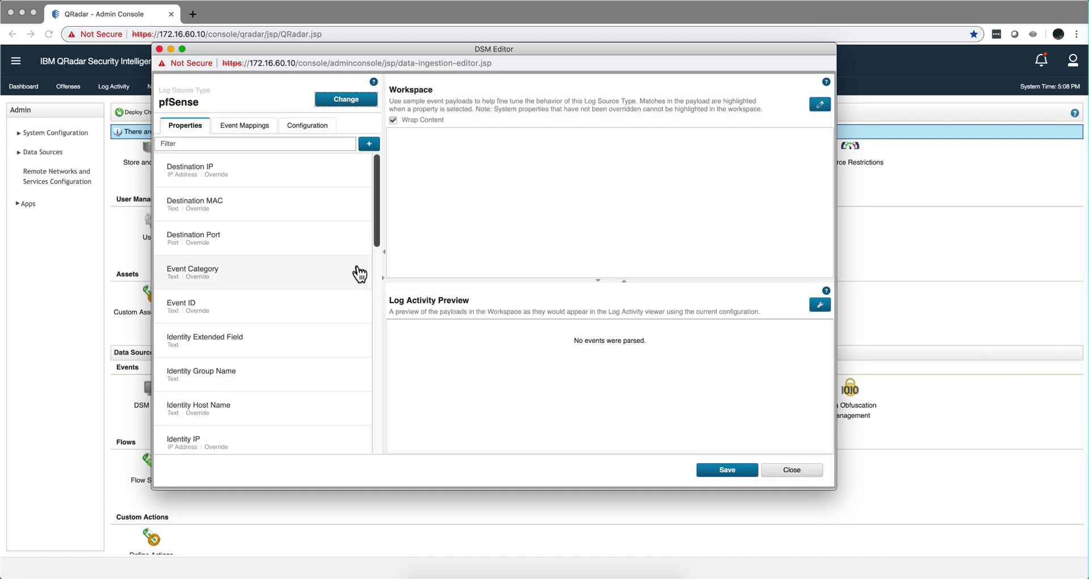
- Start a new event mapping for pfSense with event ID pass and category filterlog
{"action": "left_click", "coordinate": [247, 127]}
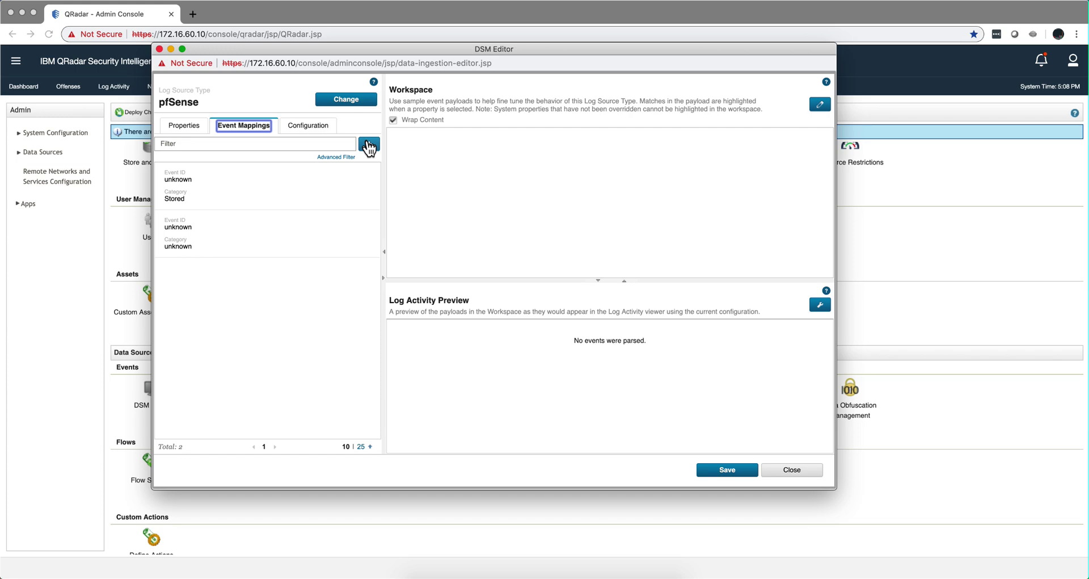
{"action": "left_click", "coordinate": [369, 144]}
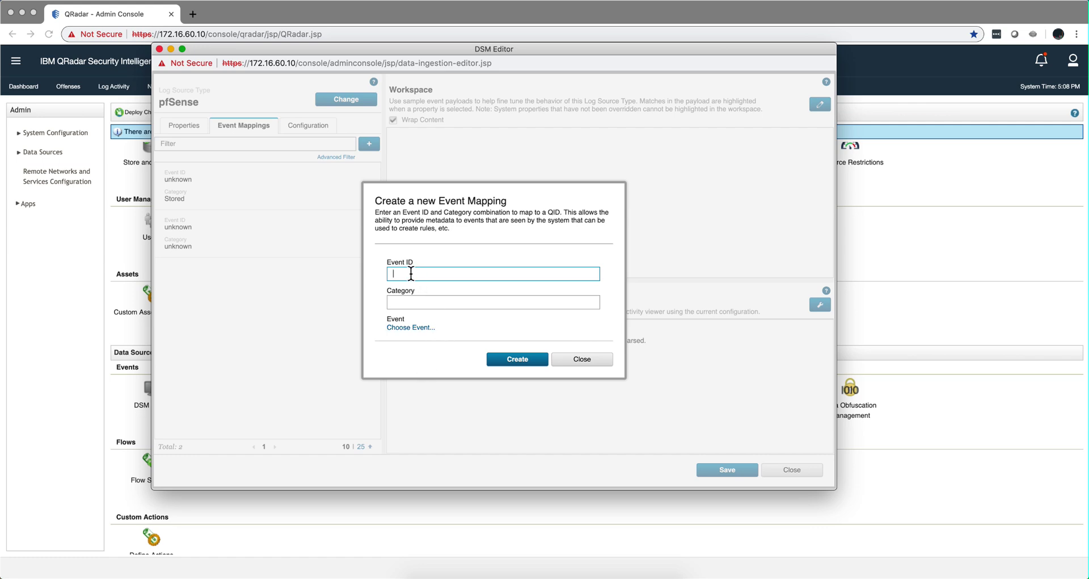
{"action": "type", "text": "pass"}
{"action": "left_click", "coordinate": [410, 305]}
{"action": "type", "text": "filterlo"}
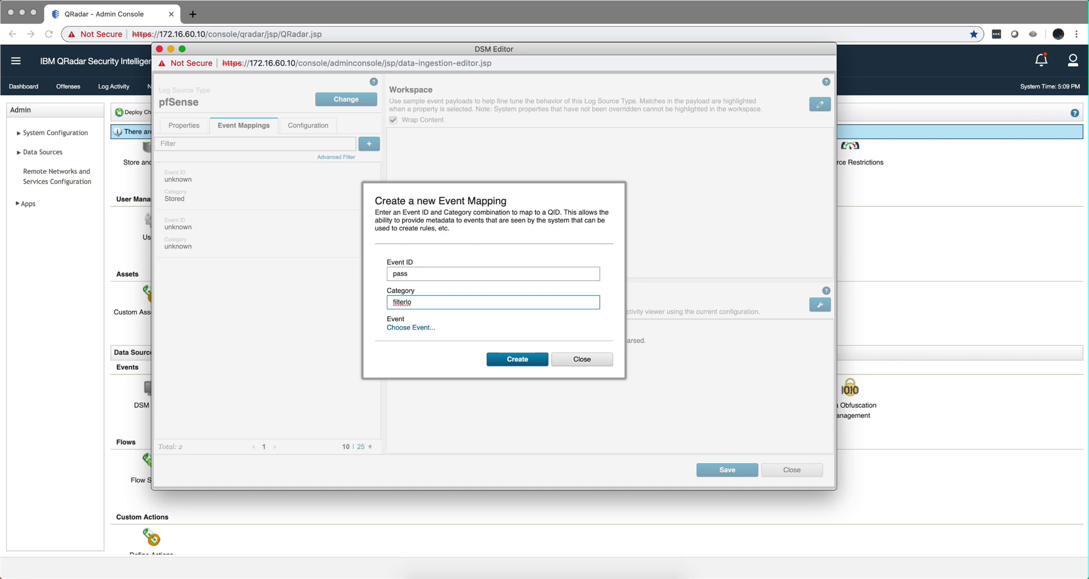
{"action": "type", "text": "g"}
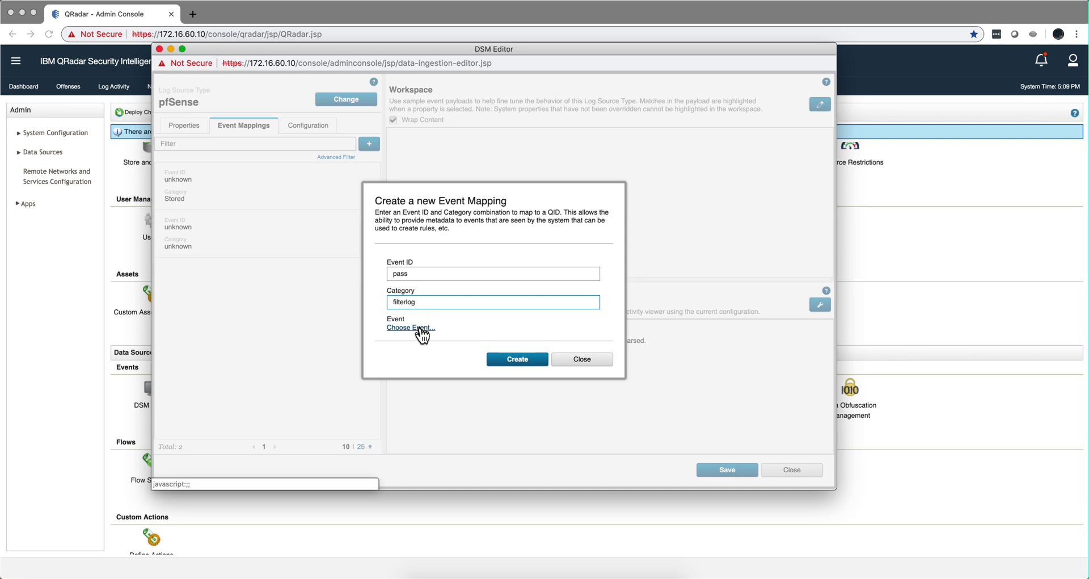
- Search the event categorizations for "Firewall Permit - Ev", assign Firewall Permit - Event CRE and create the pass mapping
{"action": "left_click", "coordinate": [421, 329]}
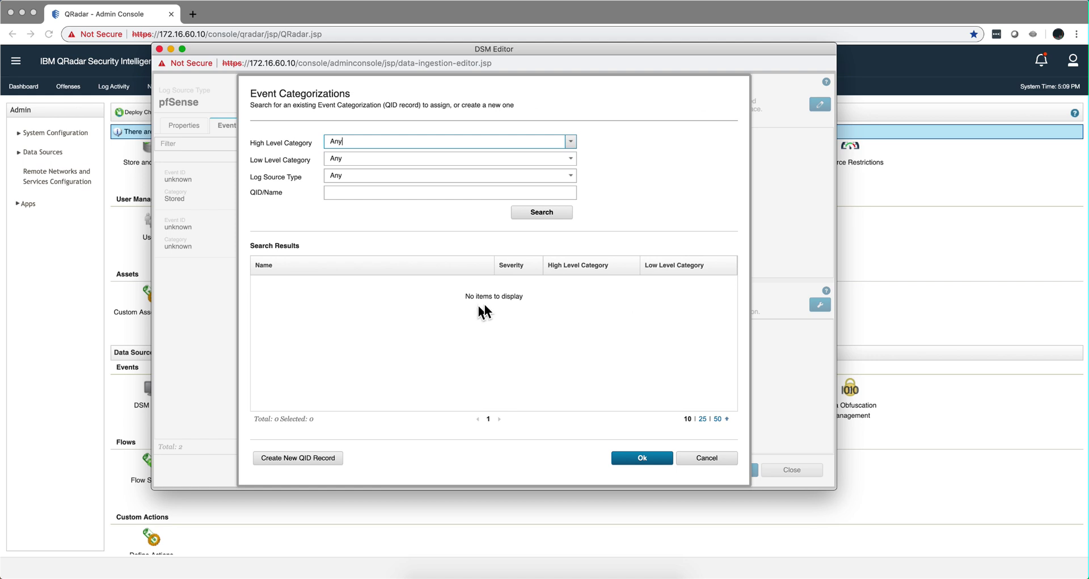
{"action": "left_click", "coordinate": [351, 193]}
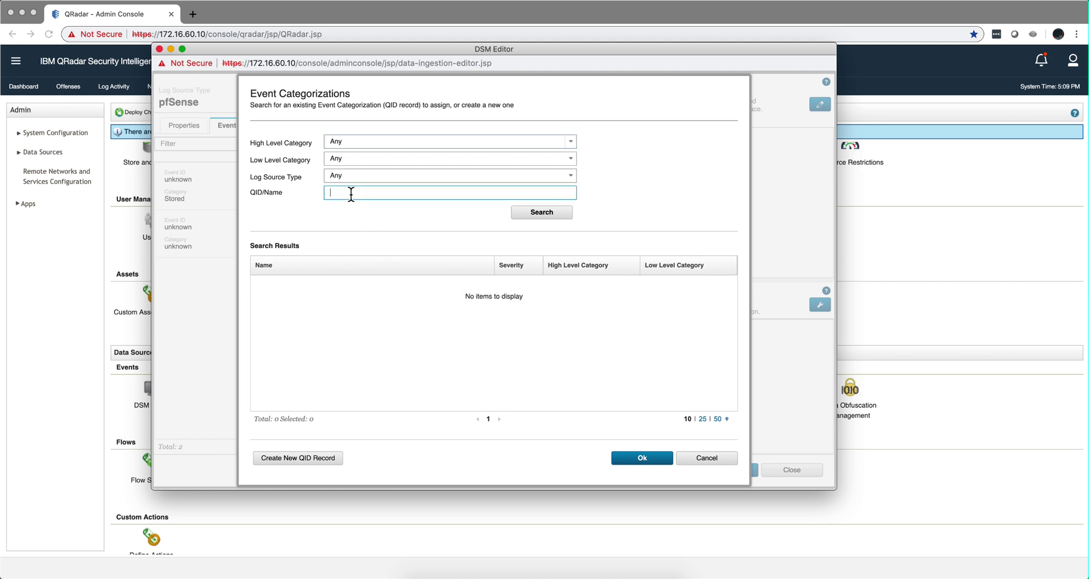
{"action": "type", "text": "Fire"}
{"action": "type", "text": "wall"}
{"action": "type", "text": " Permi"}
{"action": "type", "text": "t"}
{"action": "type", "text": "l"}
{"action": "type", "text": "- Ev"}
{"action": "left_click", "coordinate": [526, 218]}
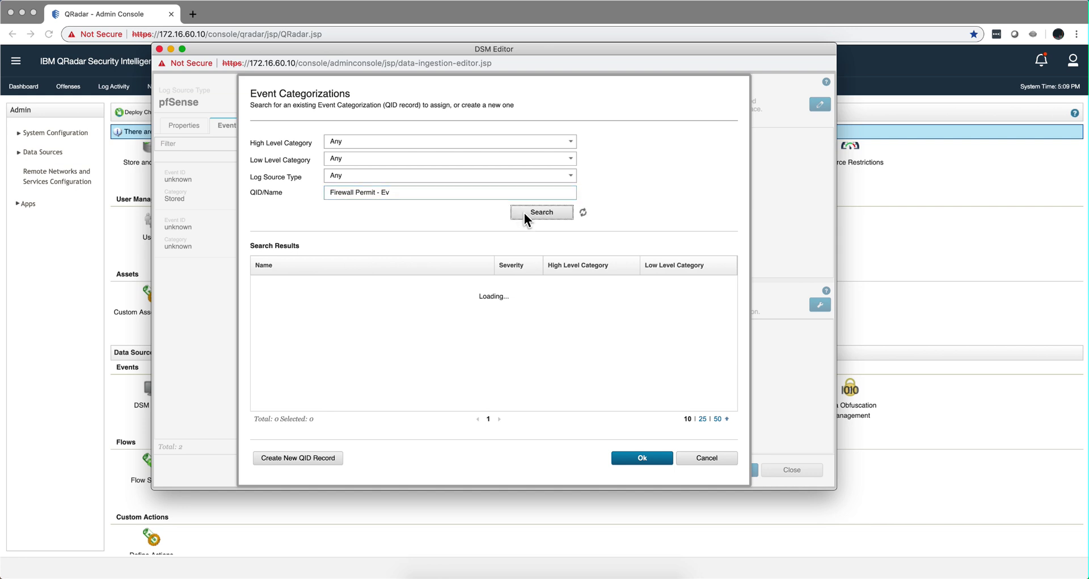
{"action": "left_click", "coordinate": [397, 283]}
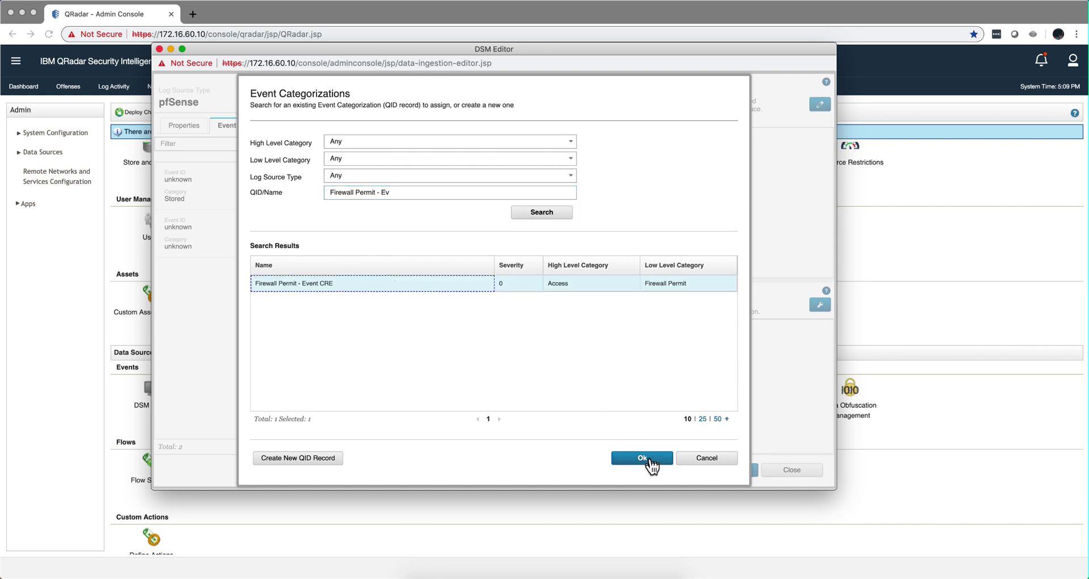
{"action": "left_click", "coordinate": [649, 460]}
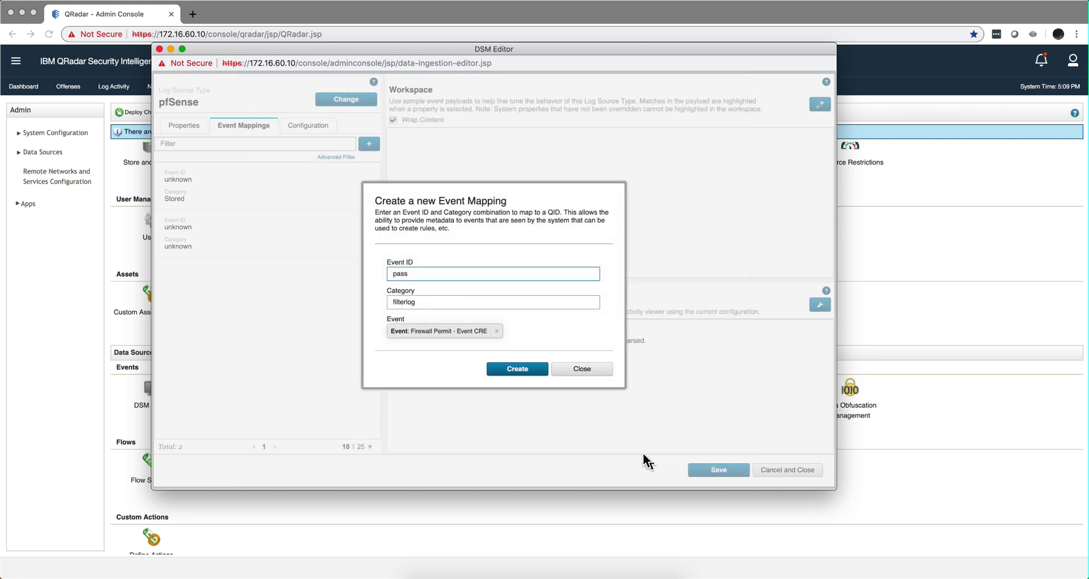
{"action": "left_click", "coordinate": [518, 369]}
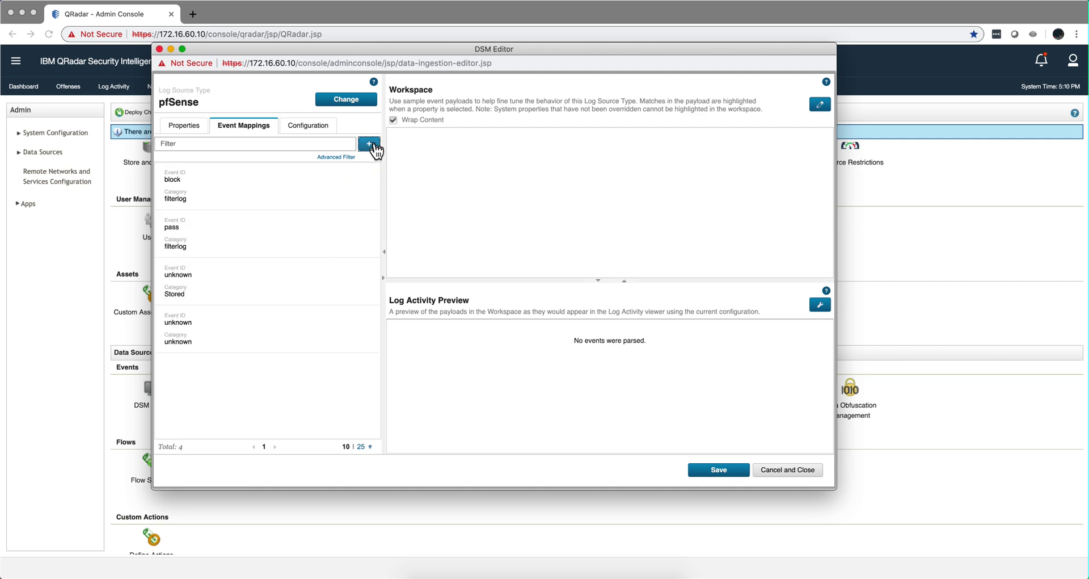
- Start another event mapping with event ID A and category unbound
{"action": "left_click", "coordinate": [370, 144]}
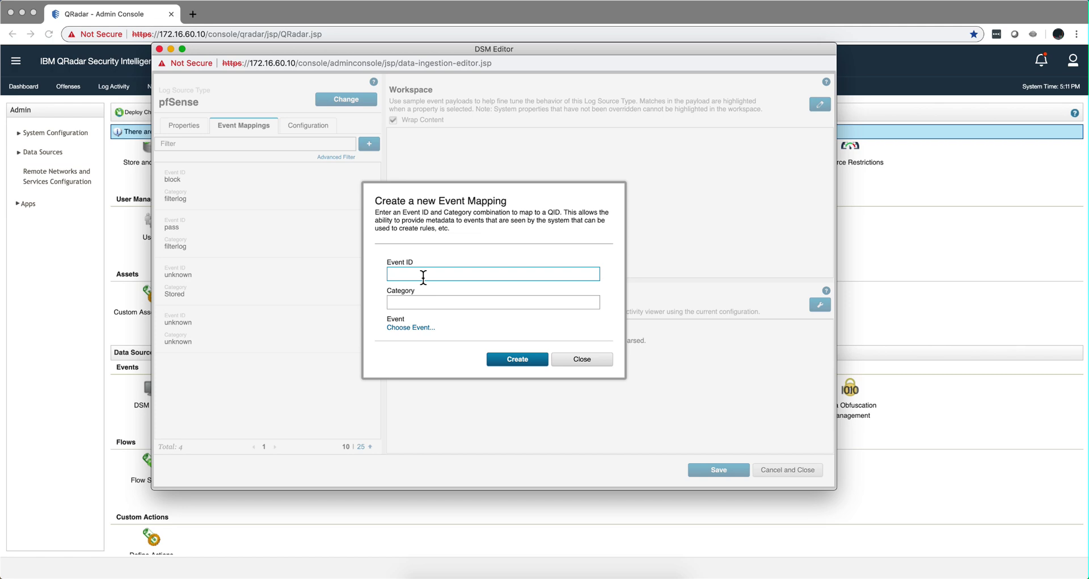
{"action": "type", "text": "A"}
{"action": "left_click", "coordinate": [411, 302]}
{"action": "type", "text": "unbound"}
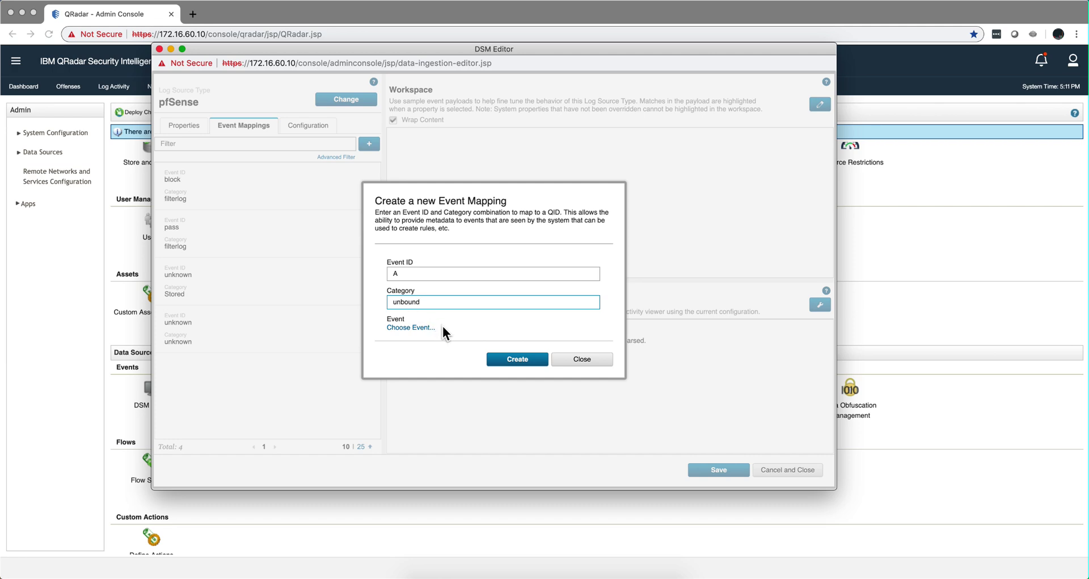
- Search the event categorizations for "DNS Query - A r", assign DNS Query - A record and create the mapping
{"action": "left_click", "coordinate": [419, 329]}
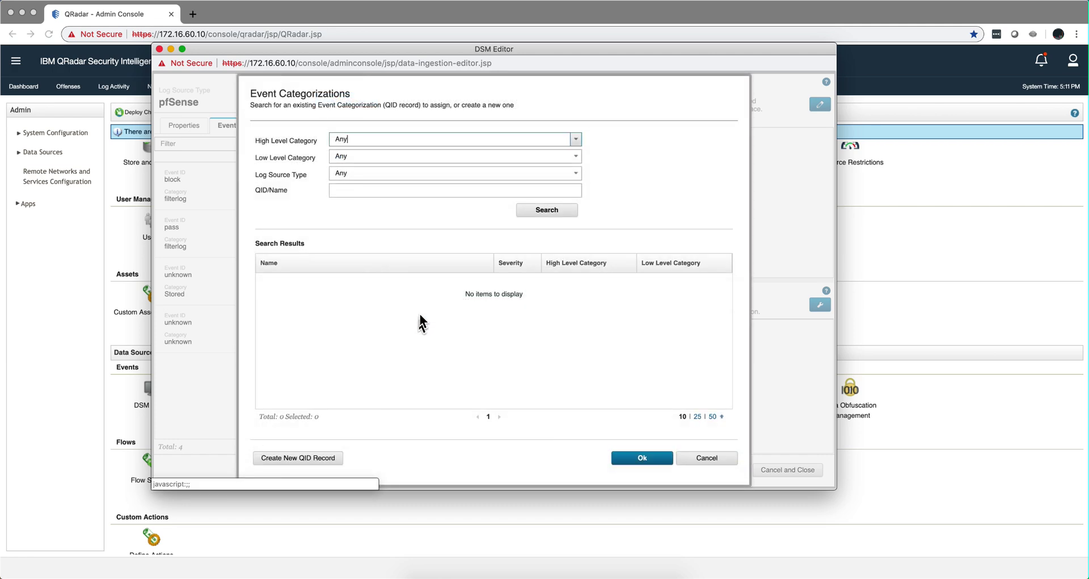
{"action": "left_click", "coordinate": [357, 189]}
{"action": "type", "text": "DNS"}
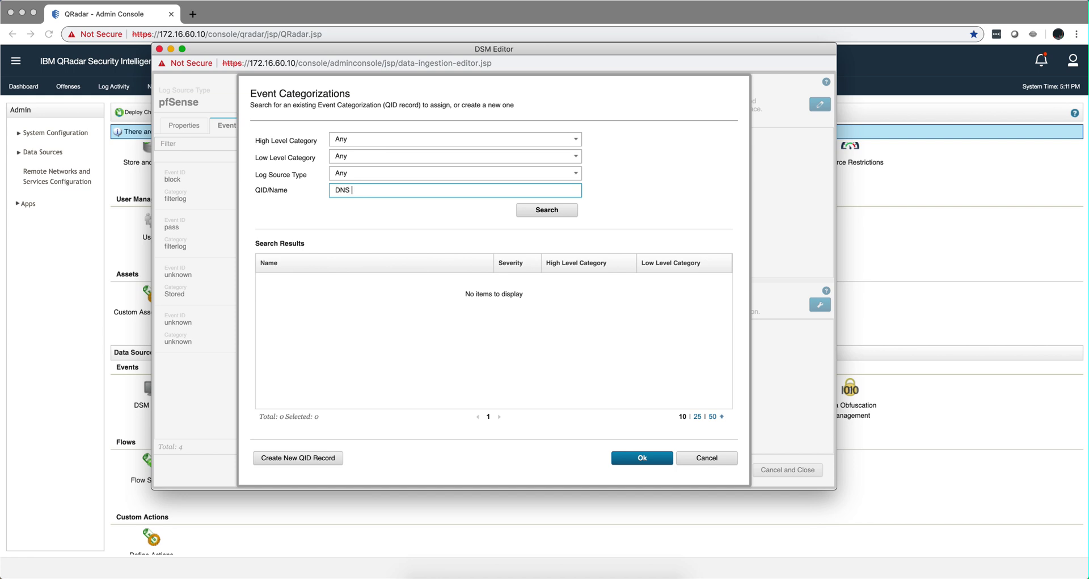
{"action": "type", "text": " Query - A r"}
{"action": "left_click", "coordinate": [519, 211]}
{"action": "left_click", "coordinate": [381, 292]}
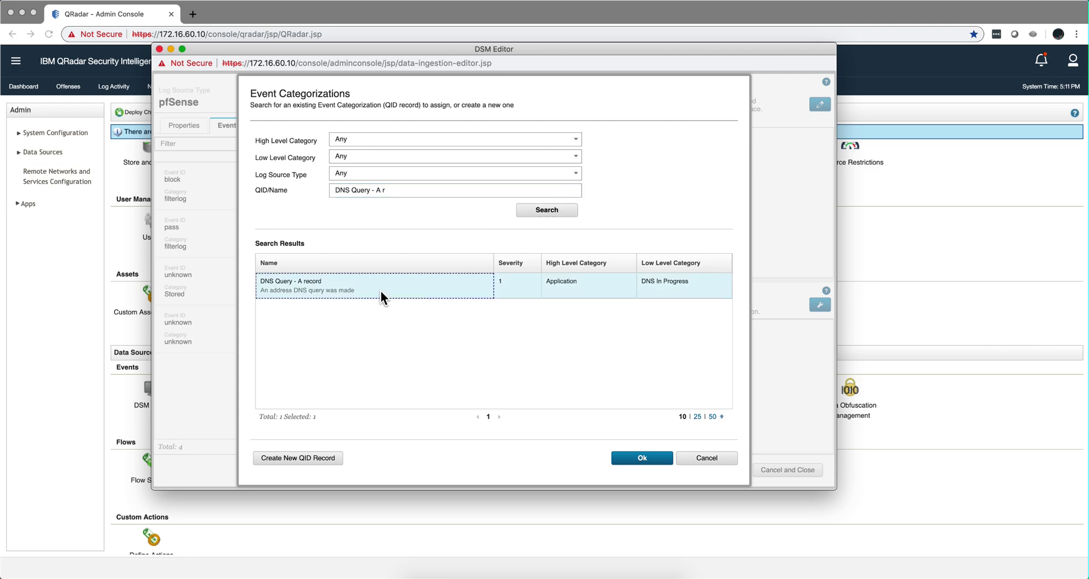
{"action": "left_click", "coordinate": [638, 457]}
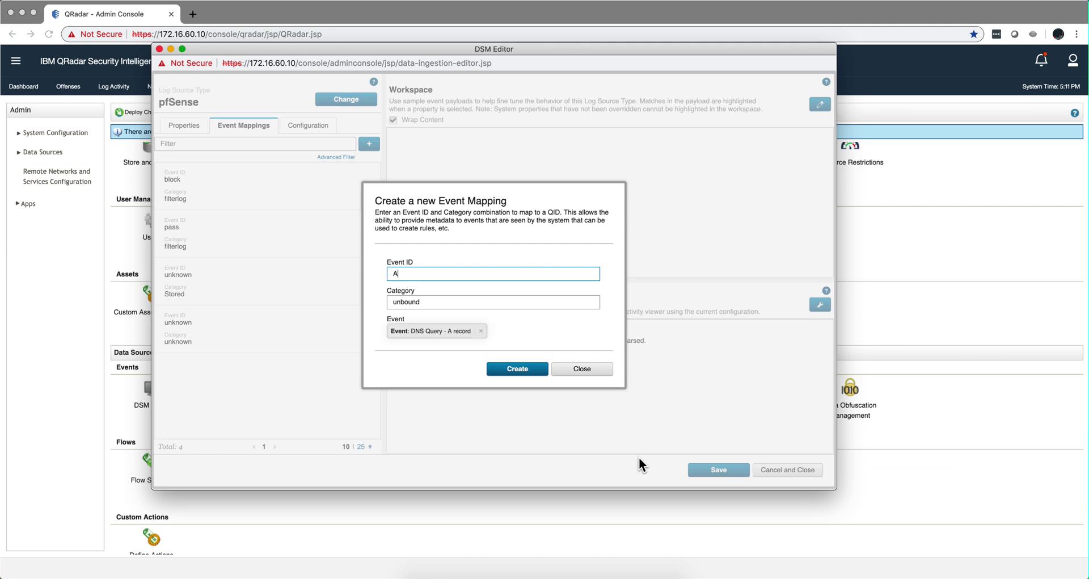
{"action": "left_click", "coordinate": [514, 372]}
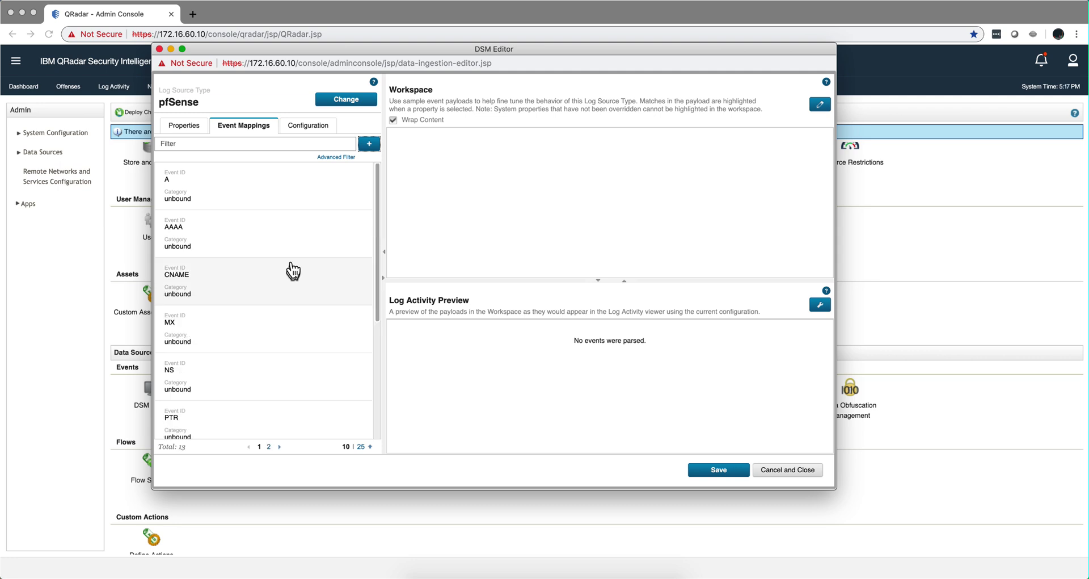
- Start a new event mapping with event ID DHCPACK and category dhcpd
{"action": "scroll", "coordinate": [297, 244], "scroll_direction": "down", "scroll_amount": 5}
{"action": "scroll", "coordinate": [298, 249], "scroll_direction": "down", "scroll_amount": 2}
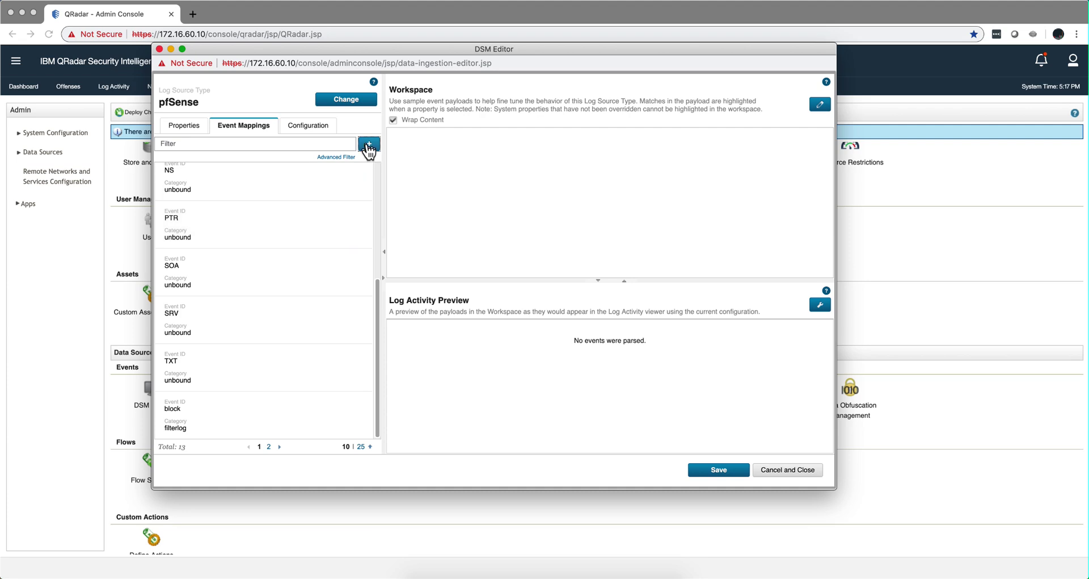
{"action": "left_click", "coordinate": [369, 145]}
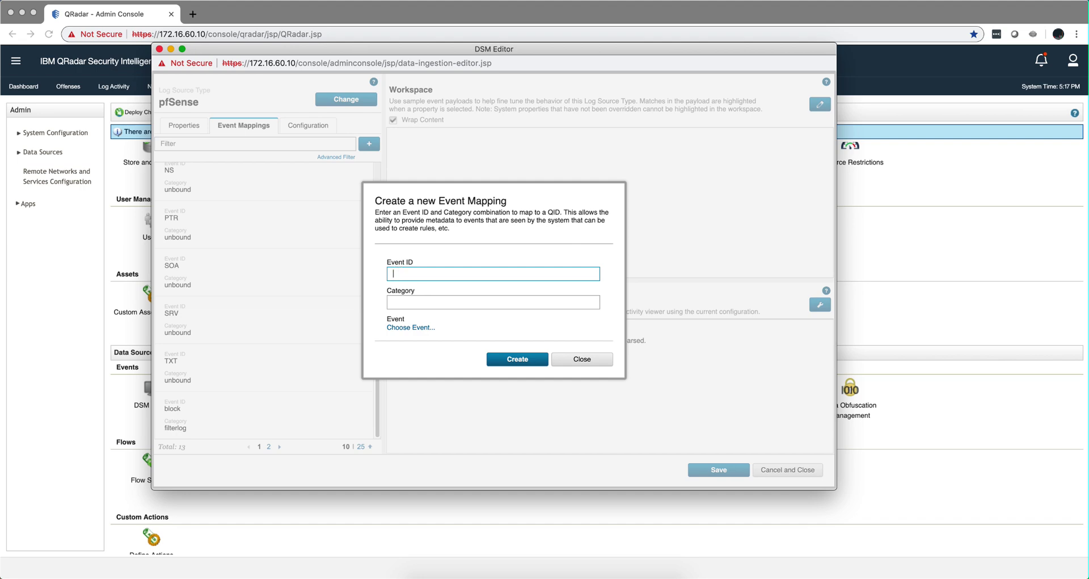
{"action": "type", "text": "DHCPACK"}
{"action": "left_click", "coordinate": [410, 302]}
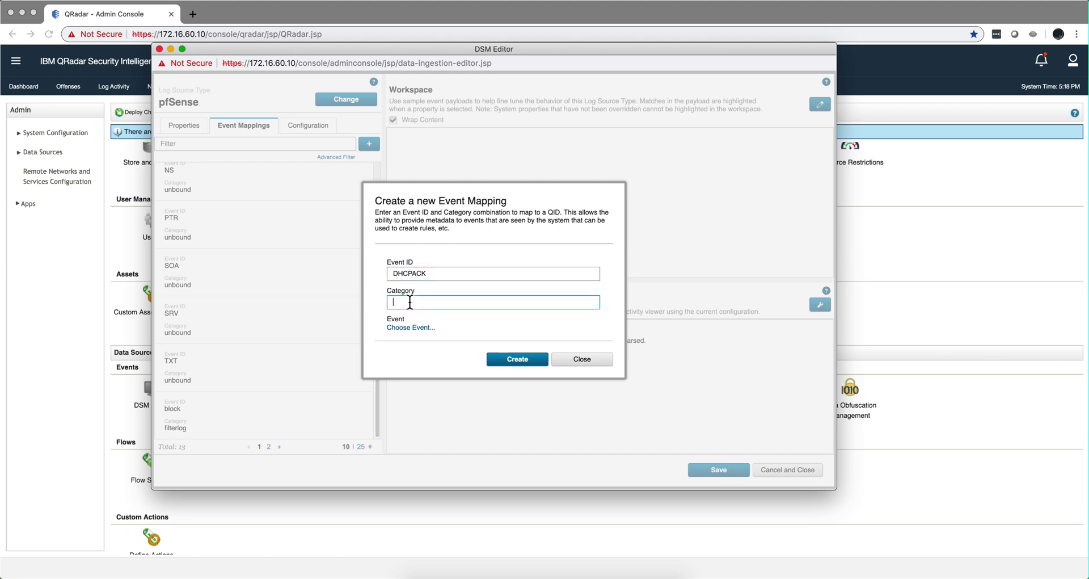
{"action": "type", "text": "dhcpd"}
- Search the event categorizations for DHCPACK, assign the DHCPACK record with low level category DHCP Success and create the mapping
{"action": "left_click", "coordinate": [416, 328]}
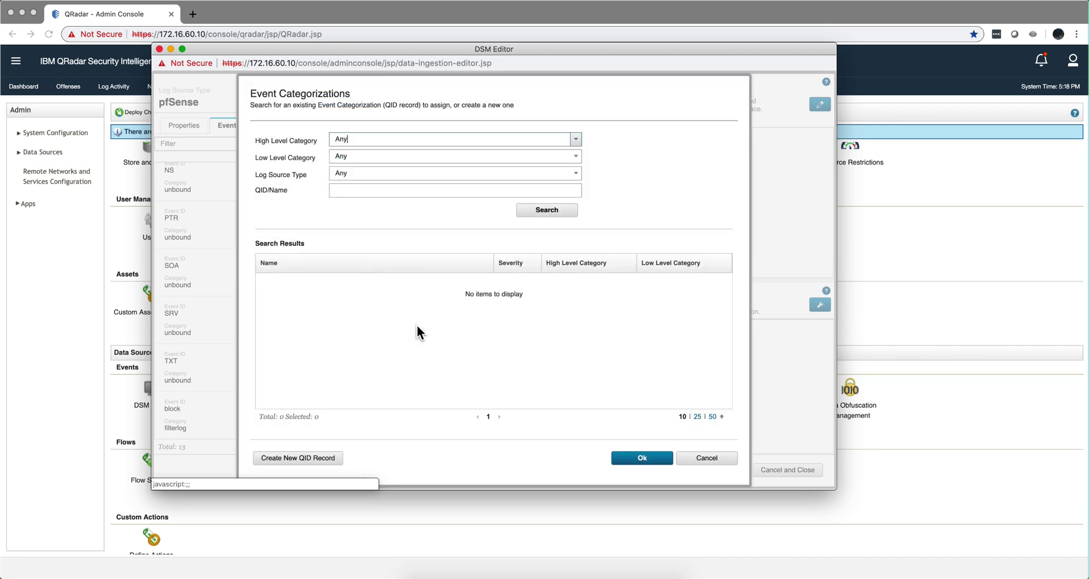
{"action": "left_click", "coordinate": [343, 190]}
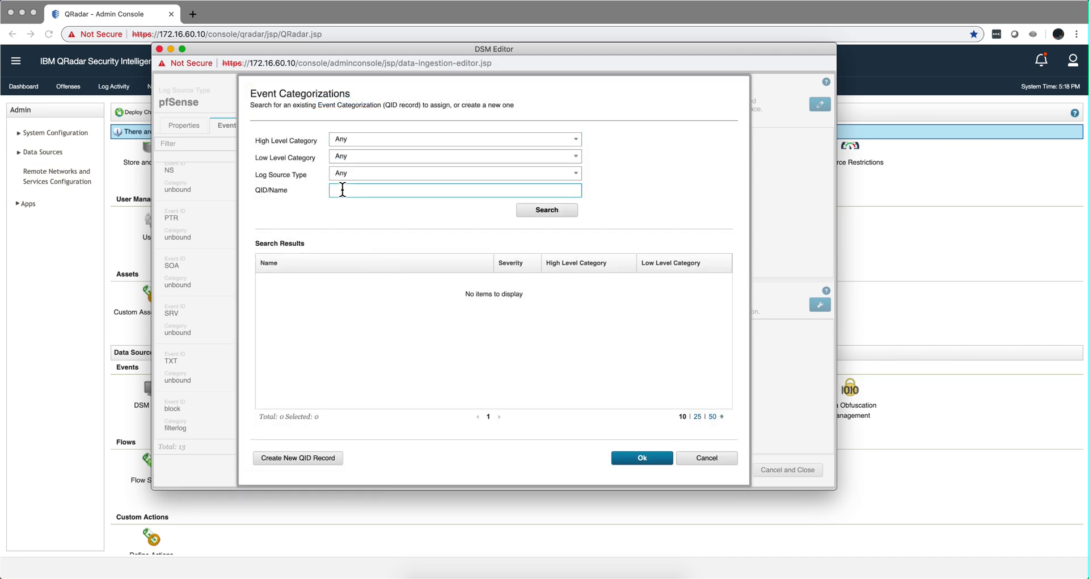
{"action": "type", "text": "DHCPACK"}
{"action": "left_click", "coordinate": [546, 211]}
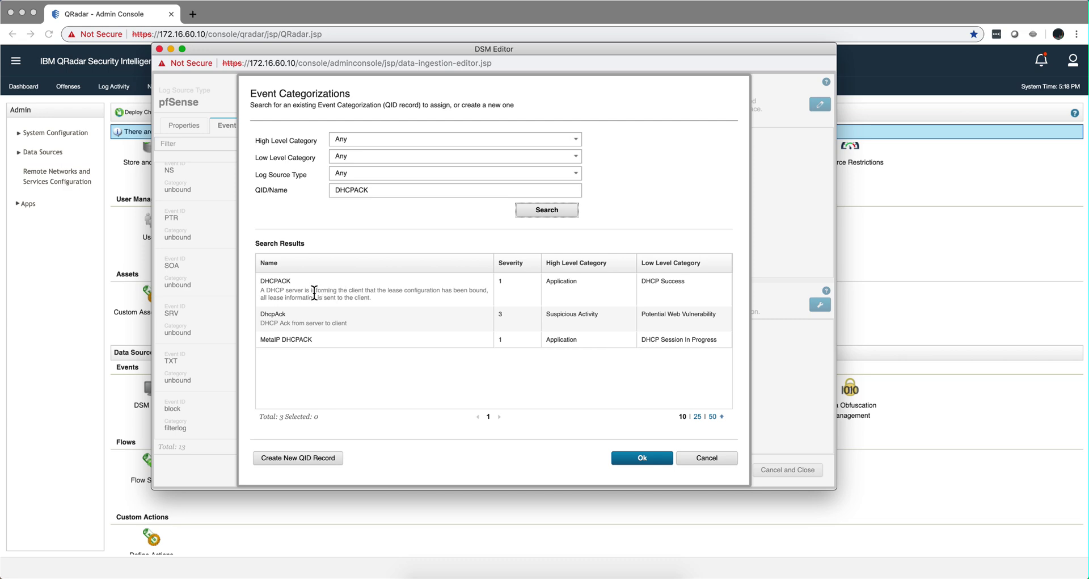
{"action": "left_click", "coordinate": [316, 288]}
{"action": "left_click", "coordinate": [647, 461]}
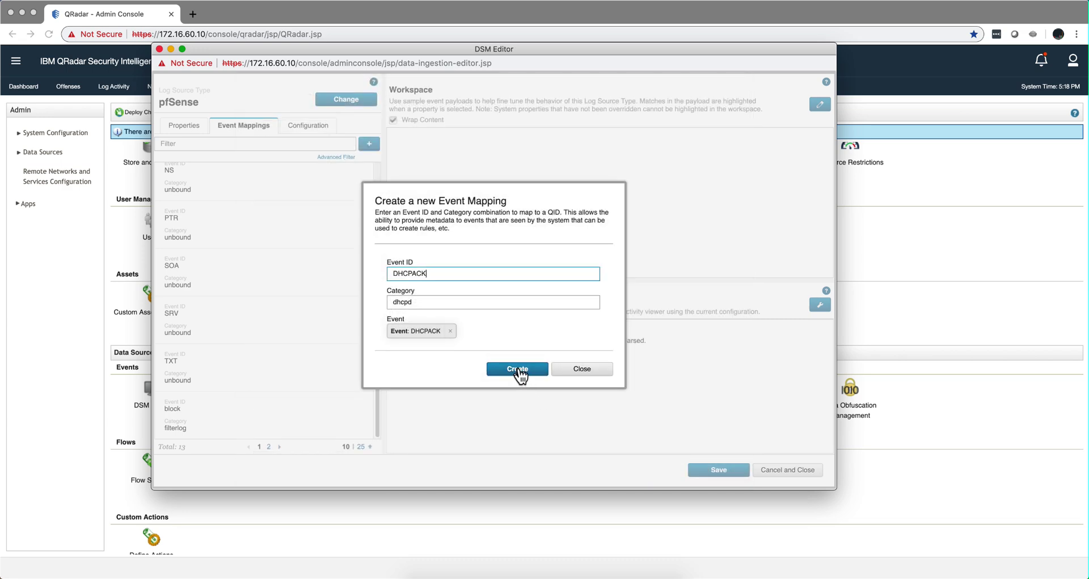
{"action": "left_click", "coordinate": [517, 369]}
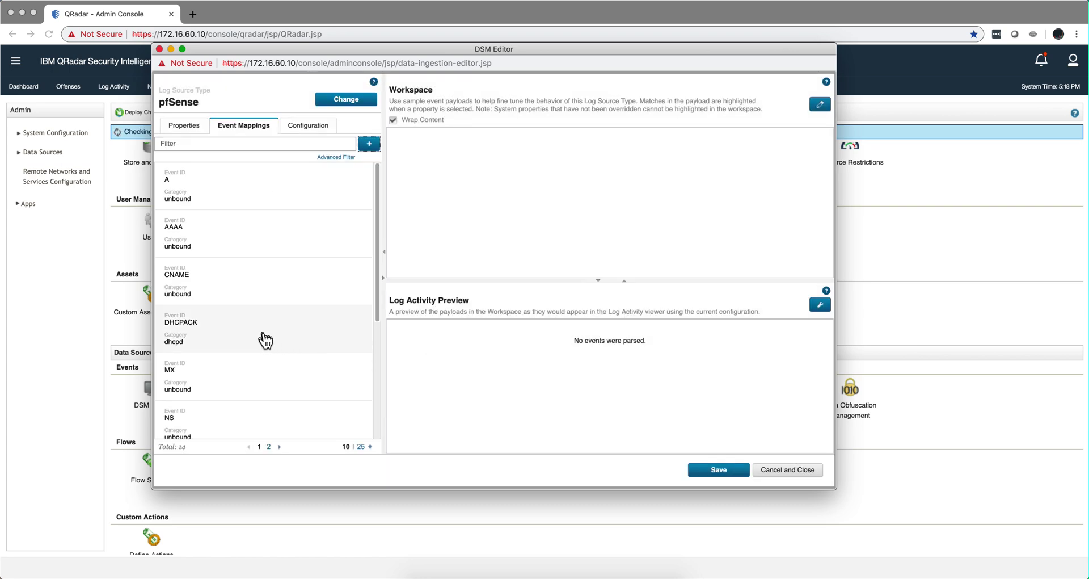
- Override the DHCPACK mapping's default identity fields with Identity Host Name, Identity IP and Identity MAC, and save the pfSense configuration
{"action": "left_click", "coordinate": [264, 339]}
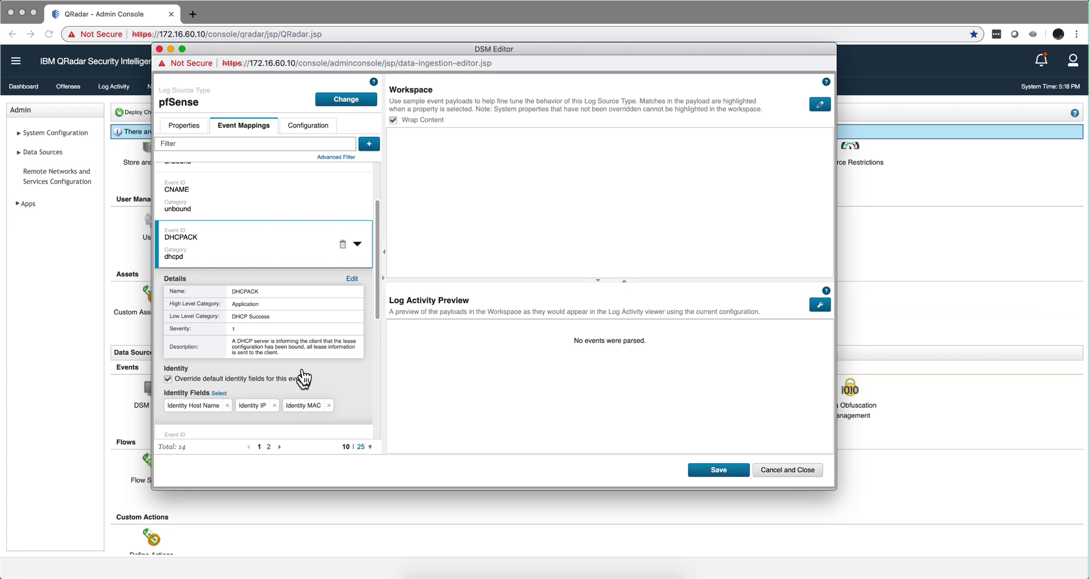
{"action": "scroll", "coordinate": [309, 352], "scroll_direction": "up", "scroll_amount": 2}
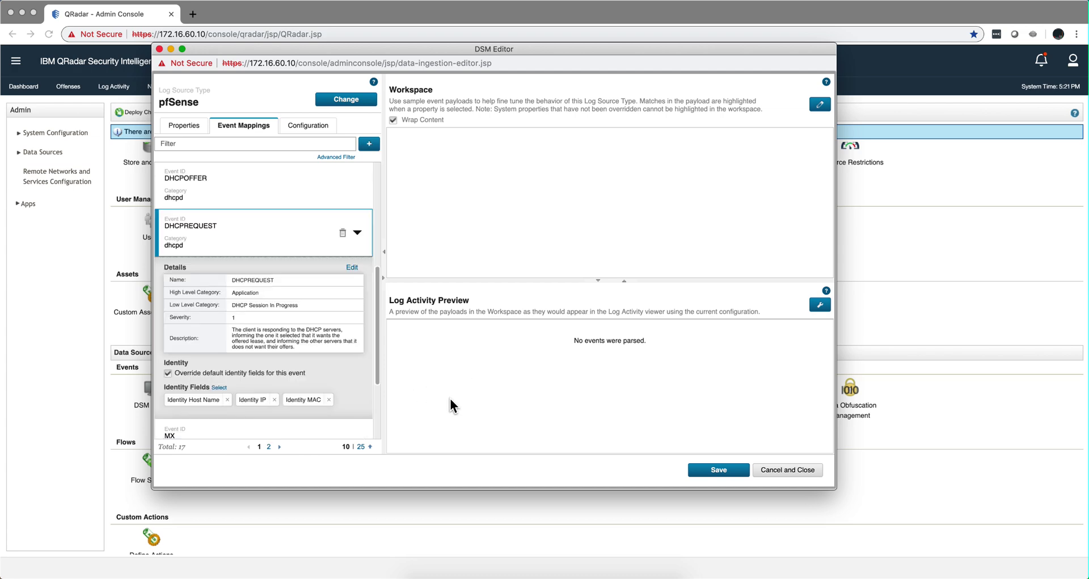
{"action": "left_click", "coordinate": [711, 473]}
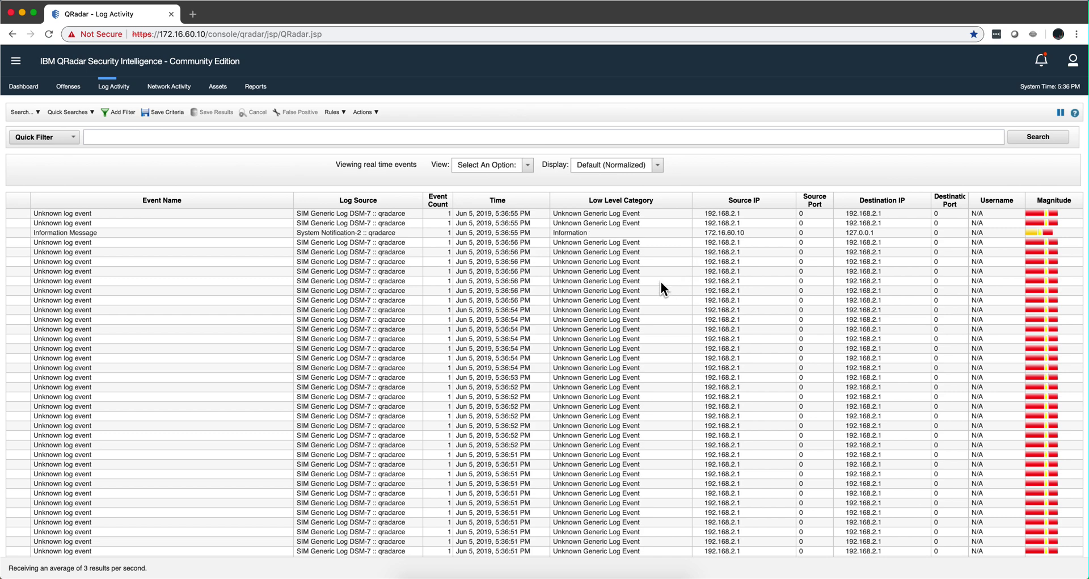
- Return from the real-time log activity view to the Admin console
{"action": "left_click", "coordinate": [17, 71]}
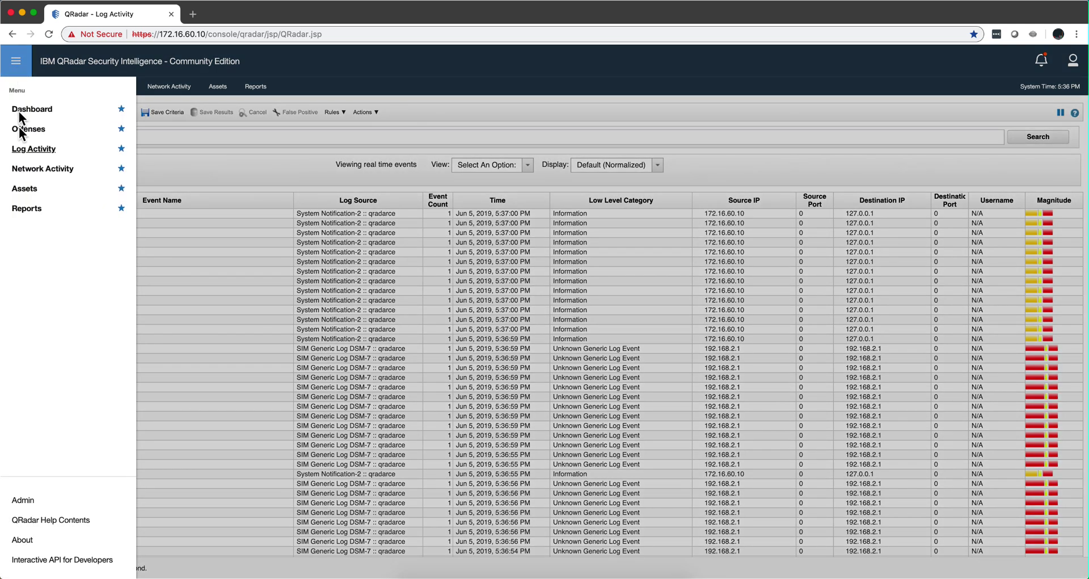
{"action": "left_click", "coordinate": [24, 502]}
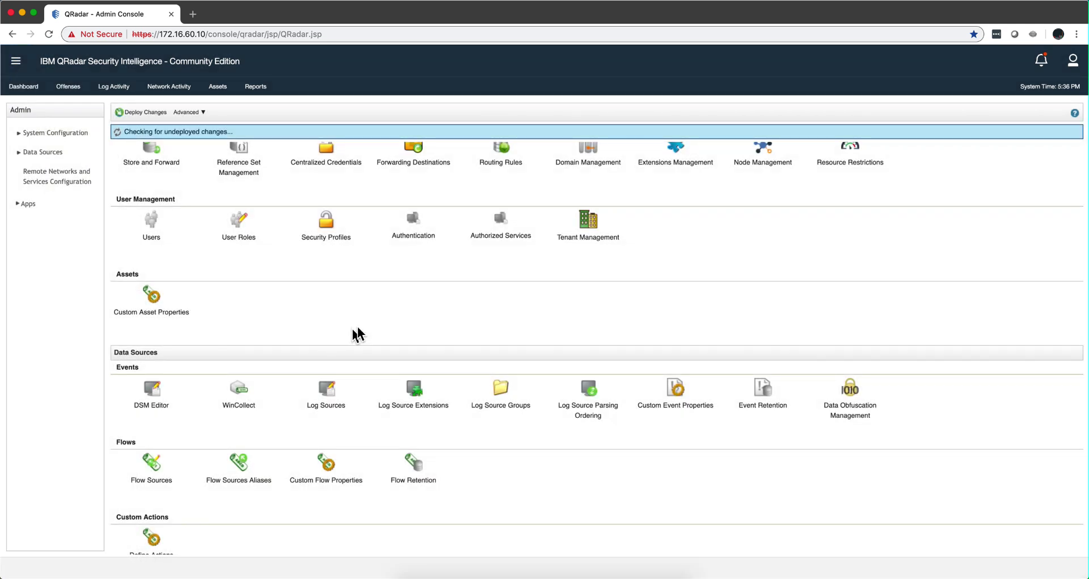
- Open the log sources list and start adding a log source with the log source type pfSense
{"action": "scroll", "coordinate": [450, 335], "scroll_direction": "up", "scroll_amount": 2}
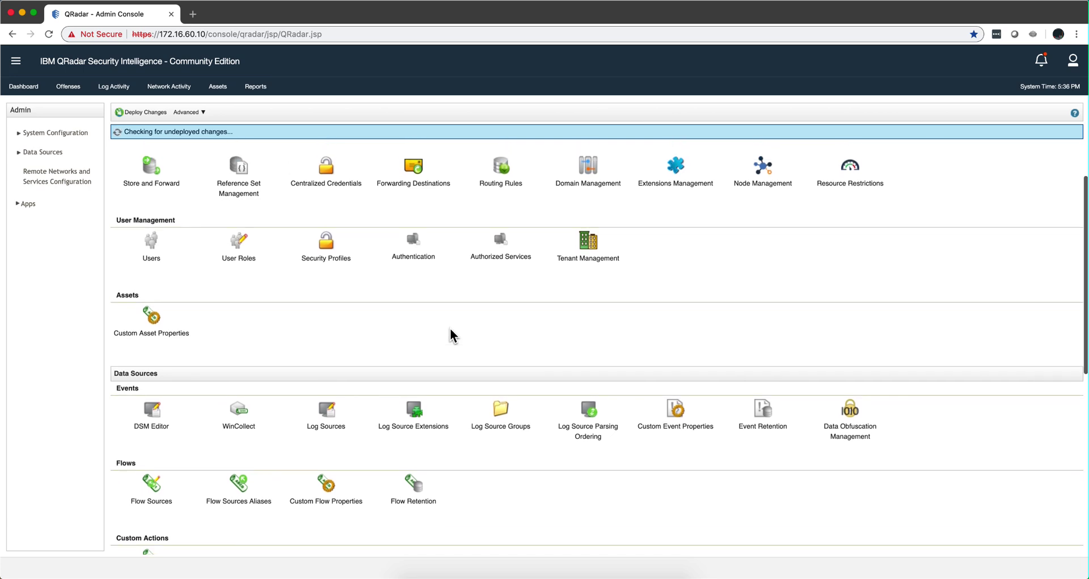
{"action": "scroll", "coordinate": [450, 329], "scroll_direction": "down", "scroll_amount": 2}
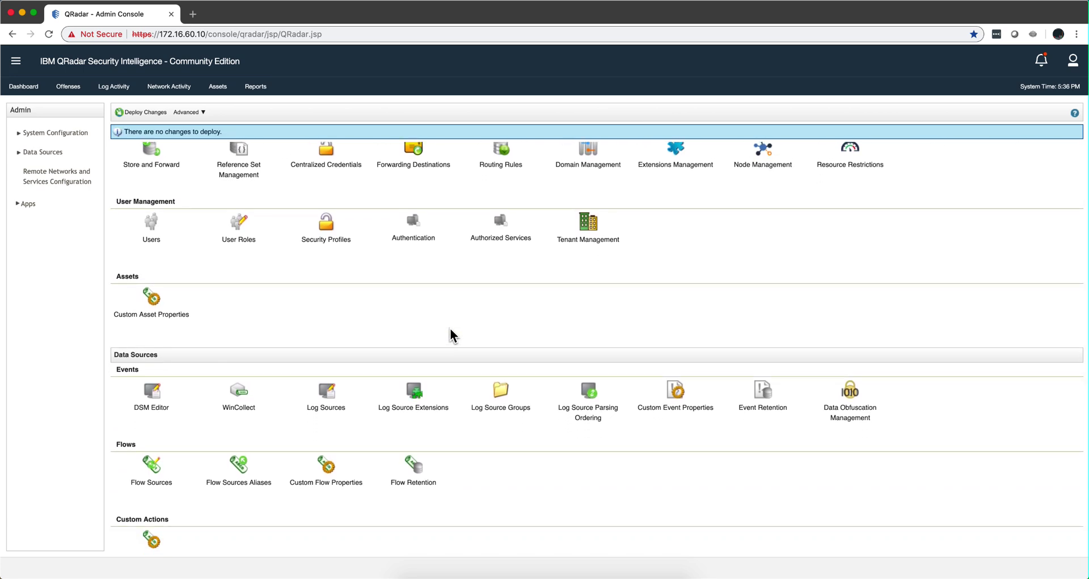
{"action": "left_click", "coordinate": [333, 406]}
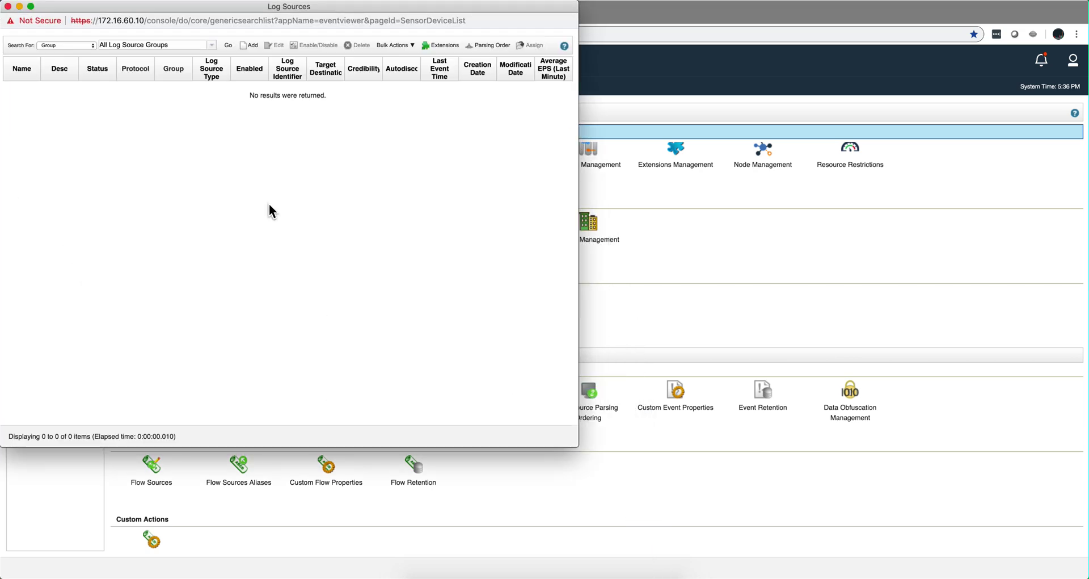
{"action": "left_click_drag", "start_coordinate": [264, 13], "coordinate": [518, 109]}
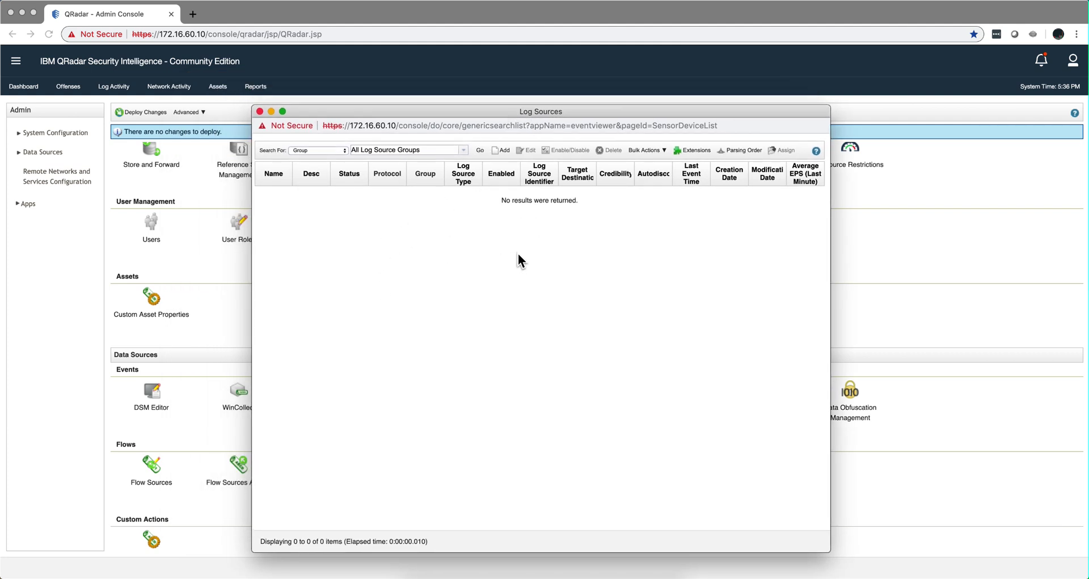
{"action": "left_click", "coordinate": [502, 150]}
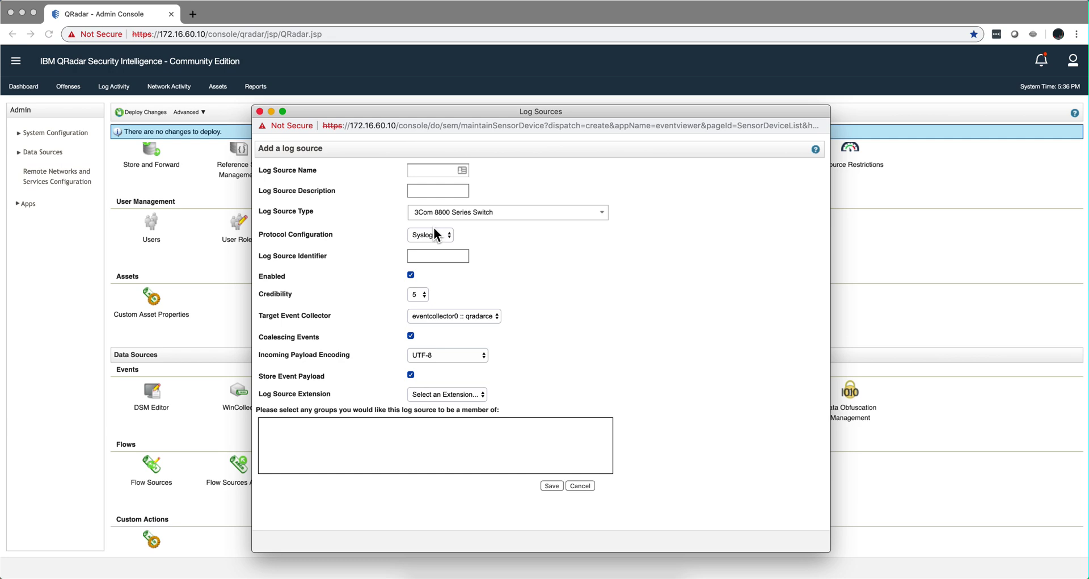
{"action": "left_click", "coordinate": [464, 213]}
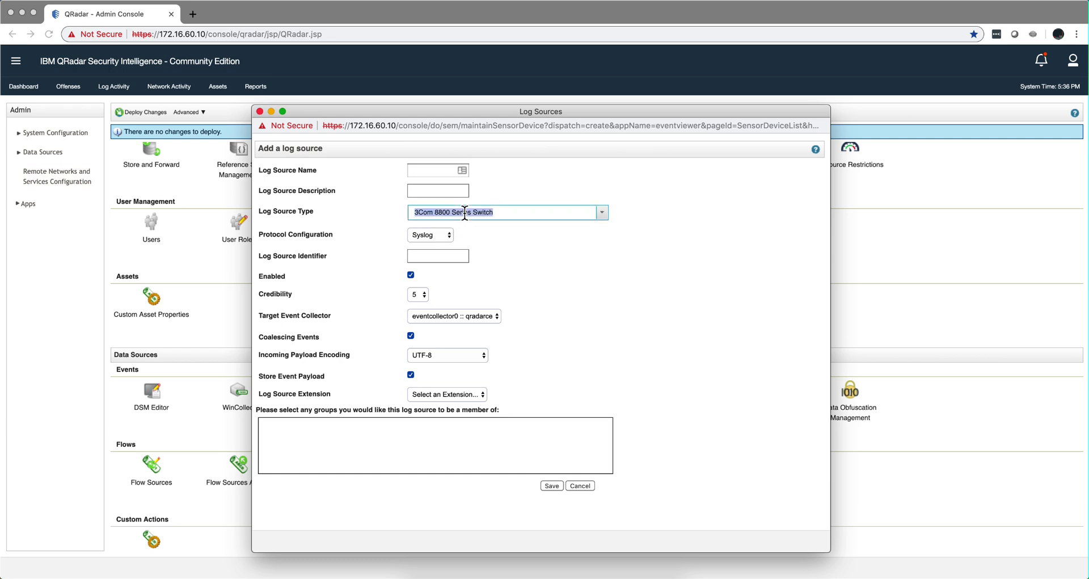
{"action": "type", "text": "pf"}
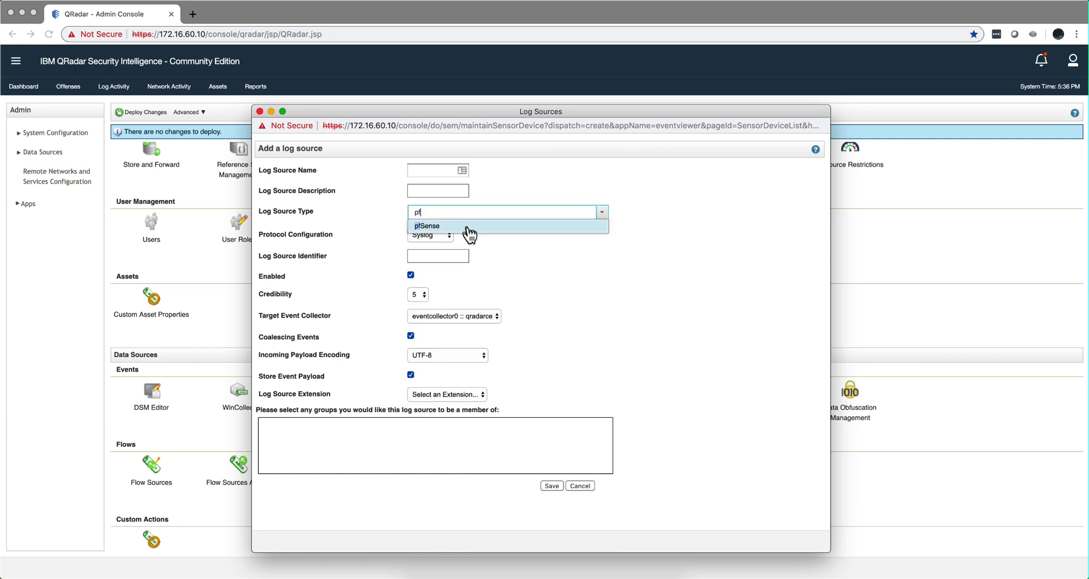
{"action": "left_click", "coordinate": [466, 226]}
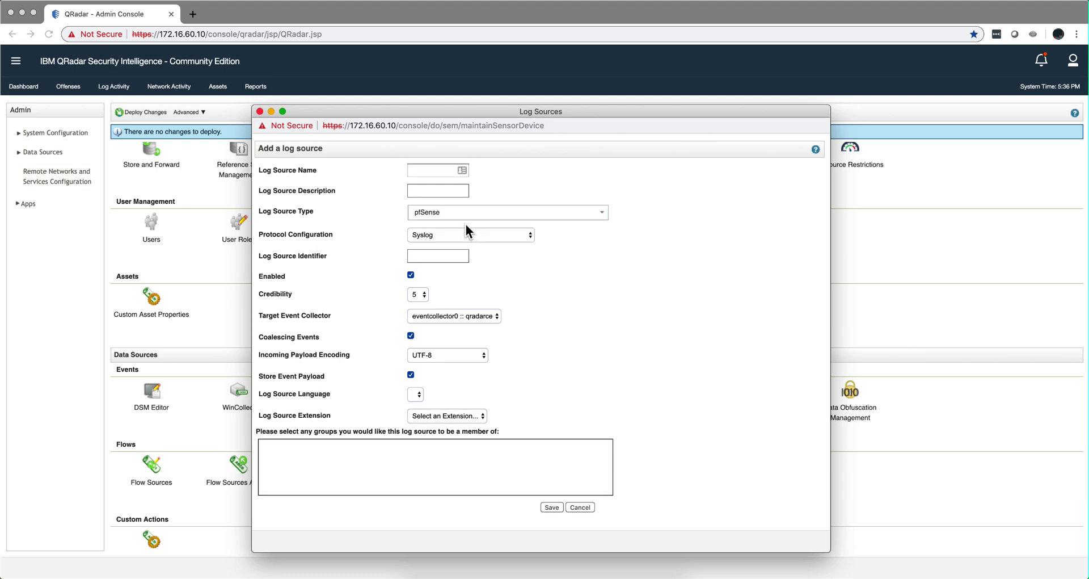
- Name the log source pfSense, describe it as pfsense and set its log source identifier to 192.168.2.1
{"action": "left_click", "coordinate": [432, 170]}
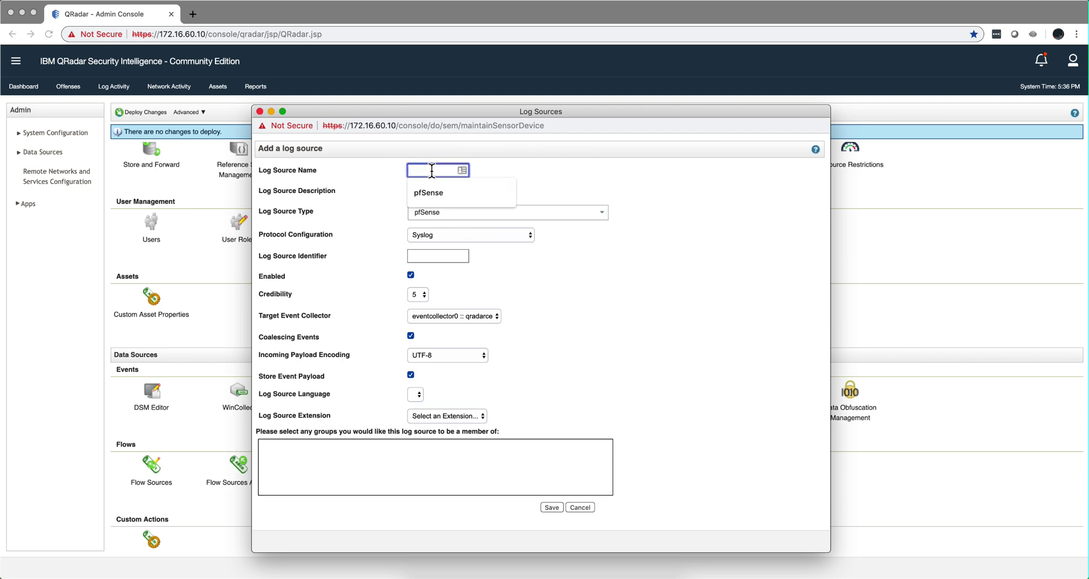
{"action": "left_click", "coordinate": [434, 190]}
{"action": "left_click", "coordinate": [433, 192]}
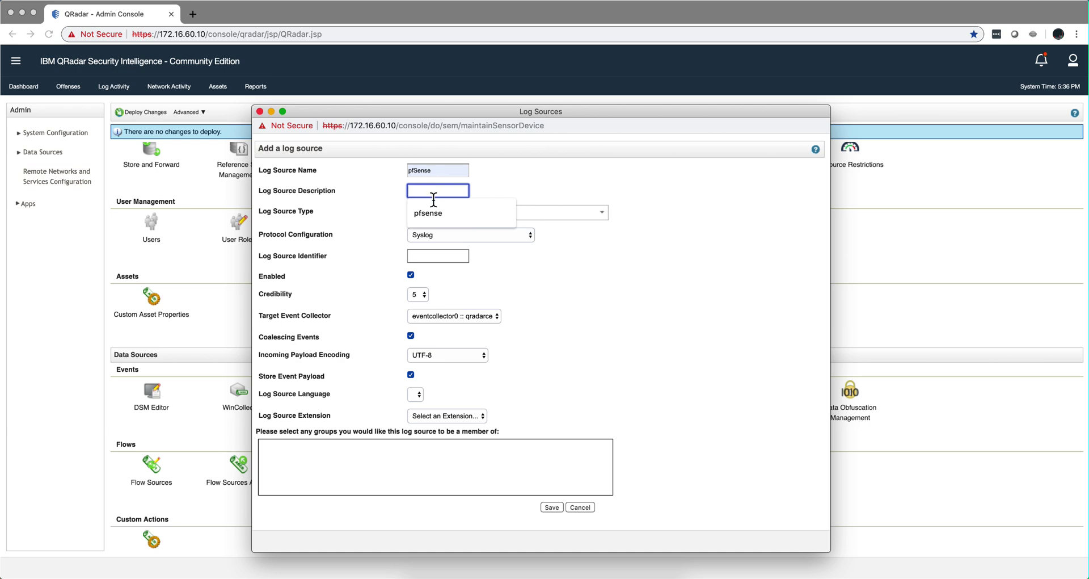
{"action": "left_click", "coordinate": [432, 213]}
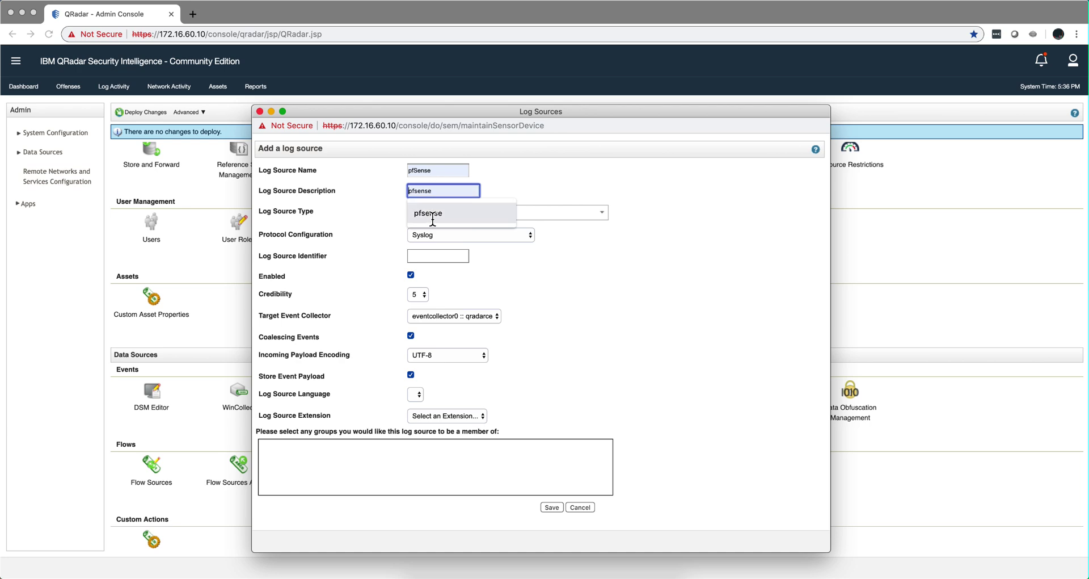
{"action": "left_click", "coordinate": [431, 256]}
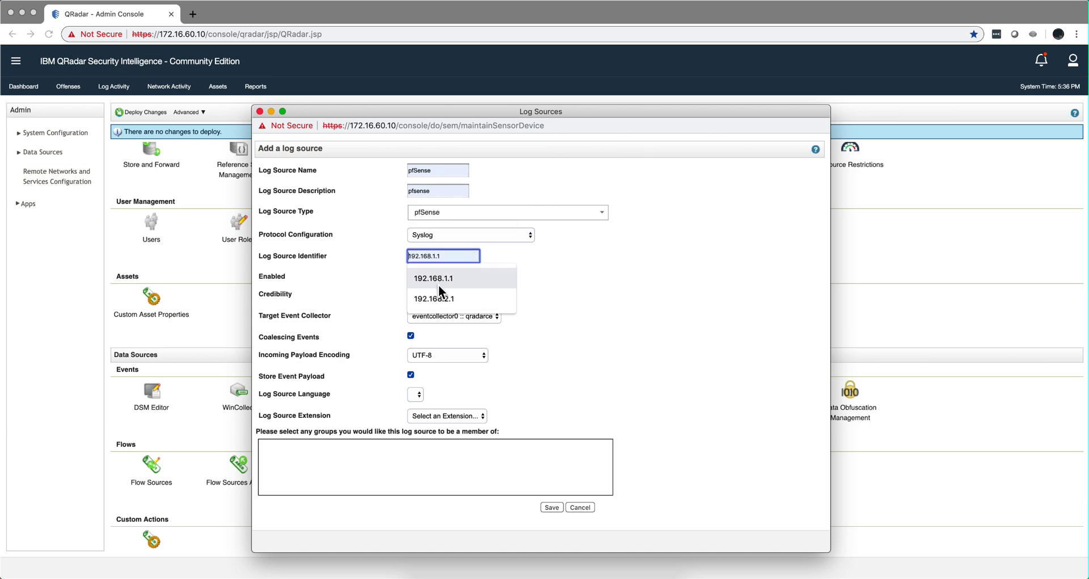
{"action": "left_click", "coordinate": [438, 302]}
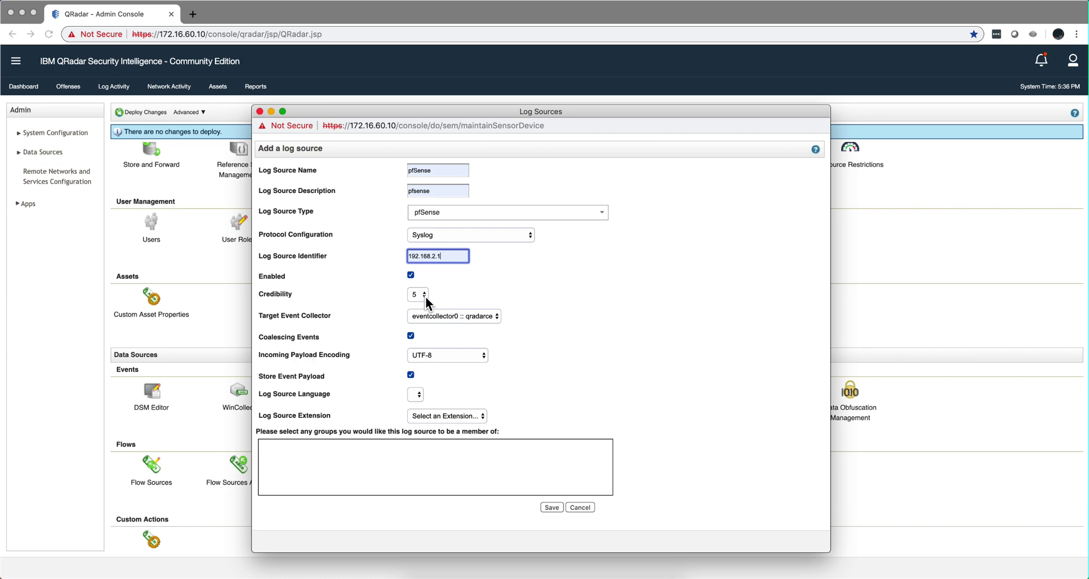
- Disable coalescing events for the pfSense log source, save it and close the Log Sources window
{"action": "left_click", "coordinate": [412, 336]}
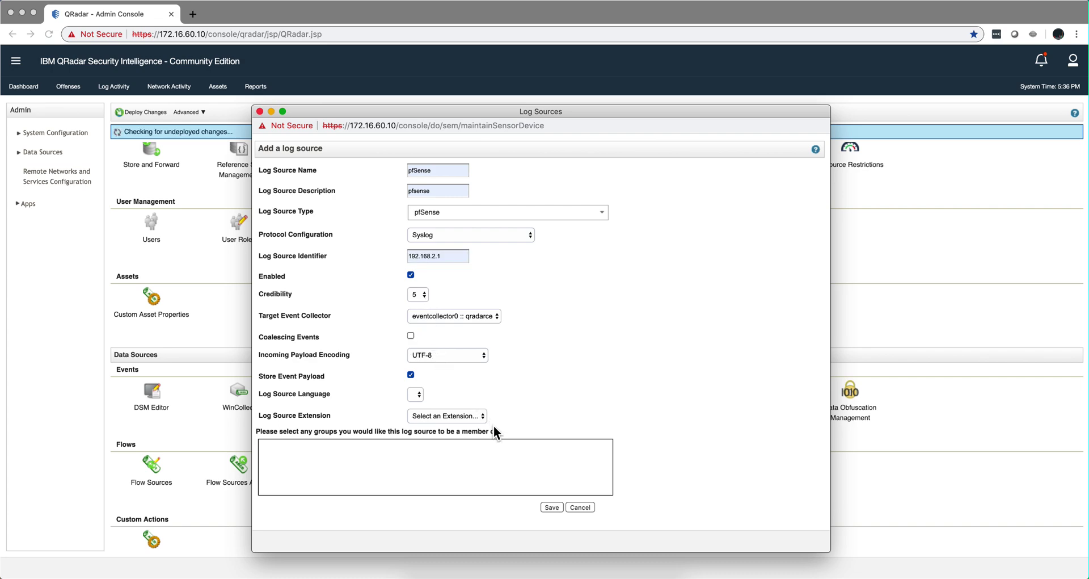
{"action": "left_click", "coordinate": [551, 506]}
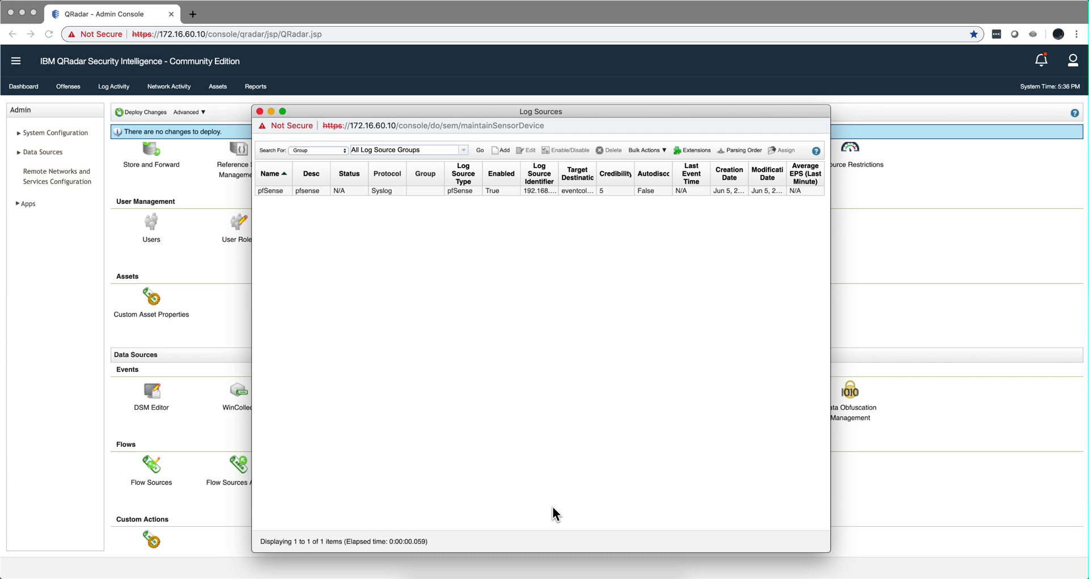
{"action": "left_click", "coordinate": [260, 112]}
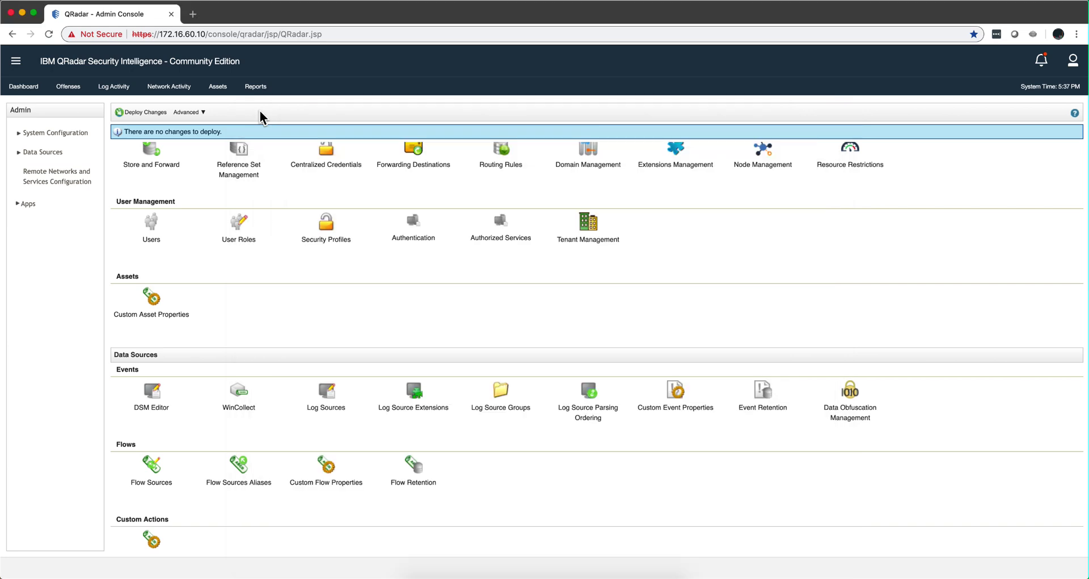
- Expand the details of the undeployed log source changes and deploy the changes
{"action": "scroll", "coordinate": [368, 214], "scroll_direction": "up", "scroll_amount": 3}
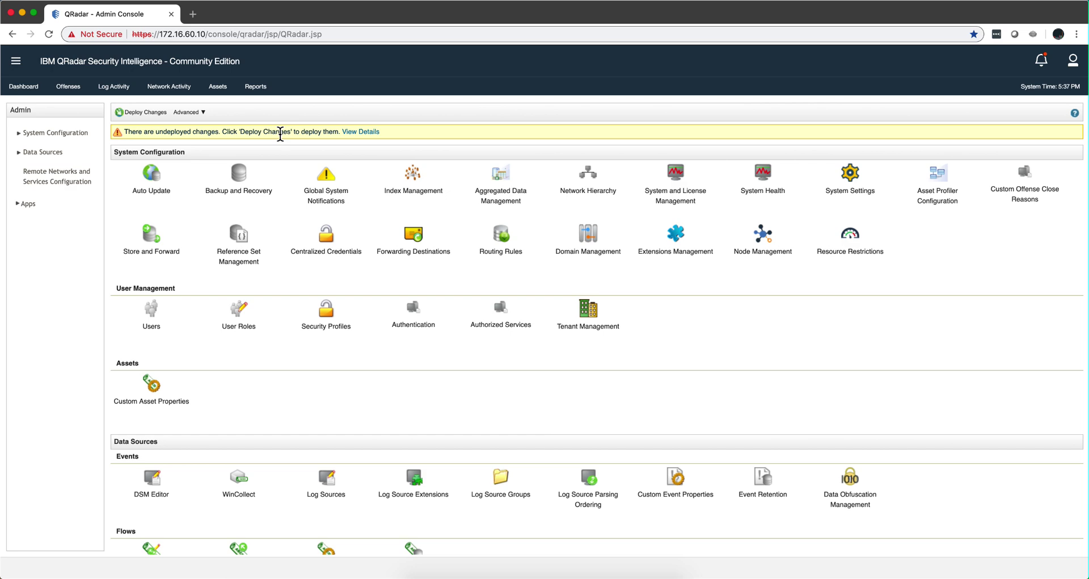
{"action": "left_click", "coordinate": [357, 133]}
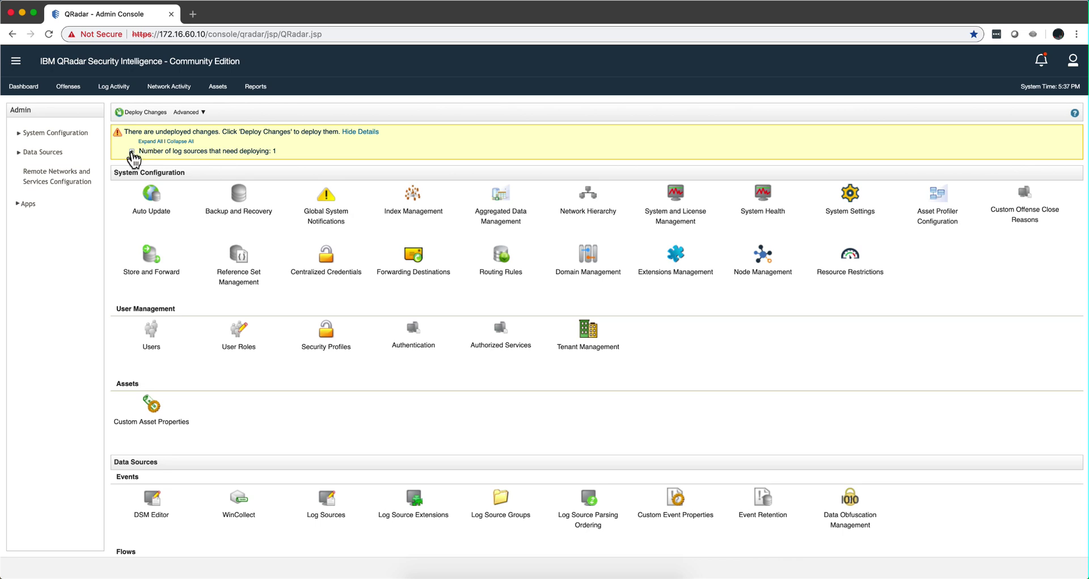
{"action": "left_click", "coordinate": [132, 151]}
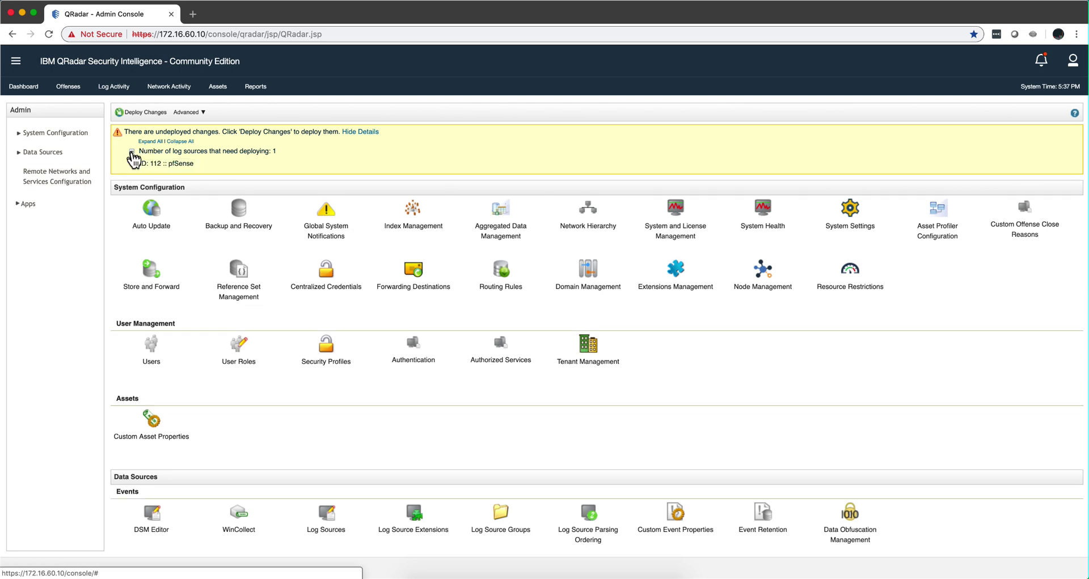
{"action": "left_click", "coordinate": [151, 112]}
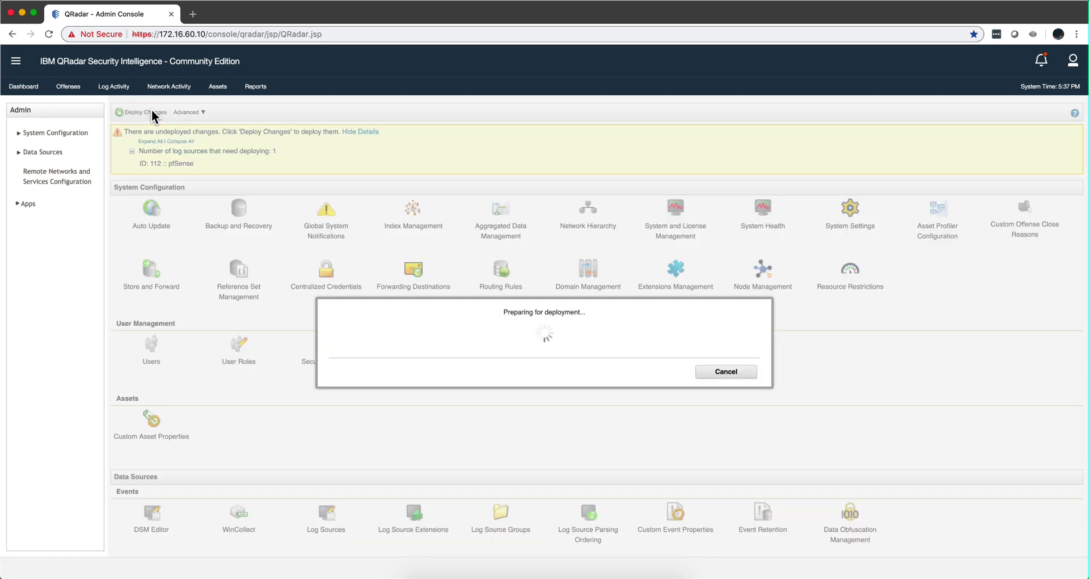